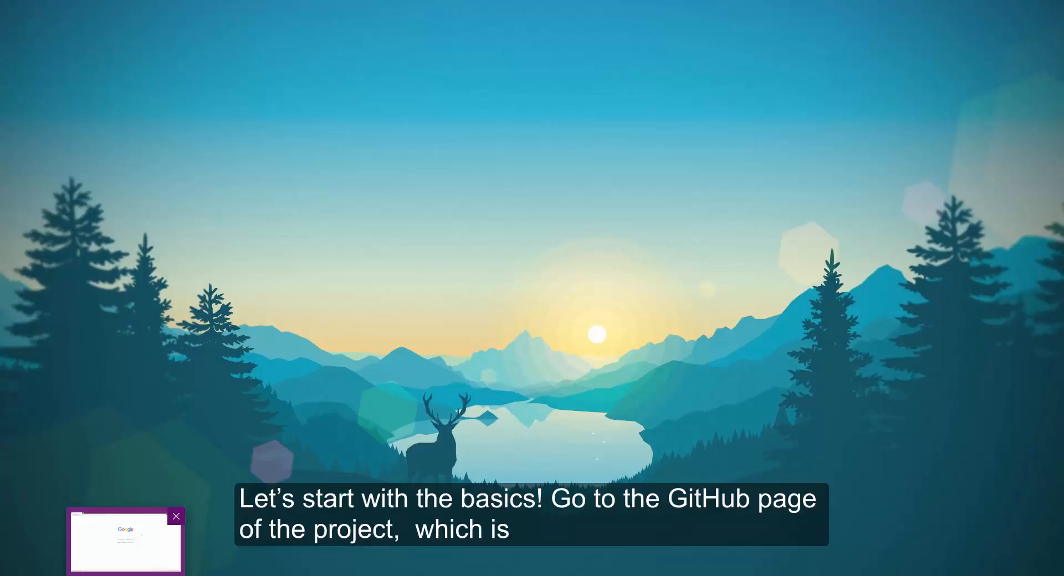
# Switch to the Chrome browser and open the GitHub page of the NAVIS-Tool repository
pyautogui.click(128, 575)
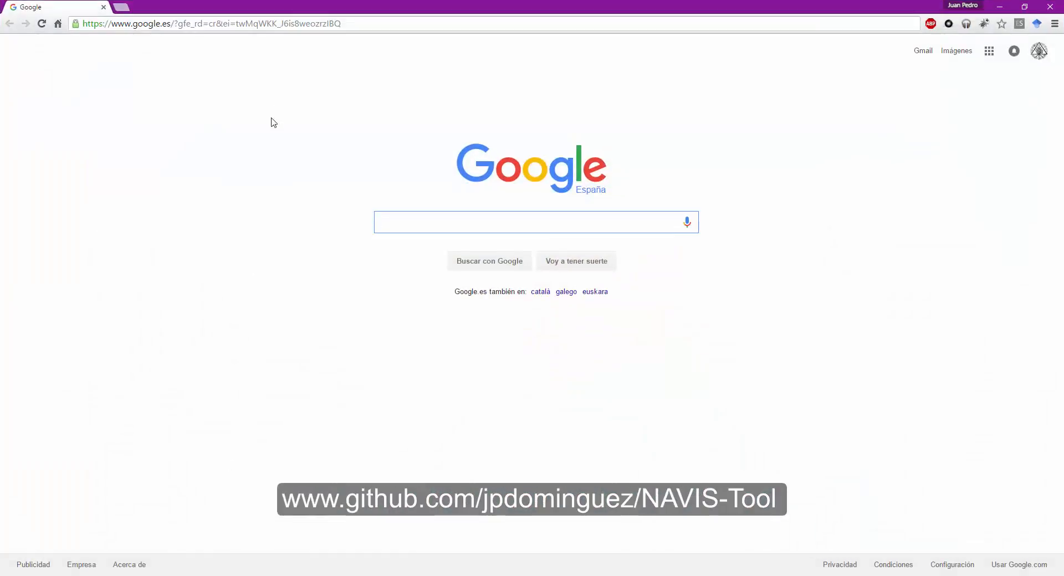
pyautogui.click(296, 23)
pyautogui.write('github.com')
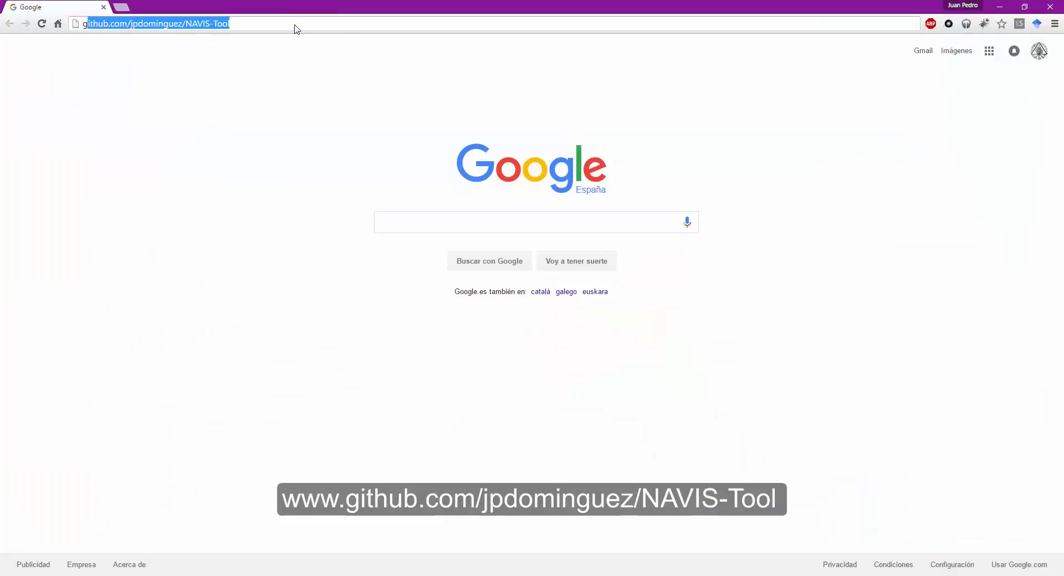
pyautogui.write('/')
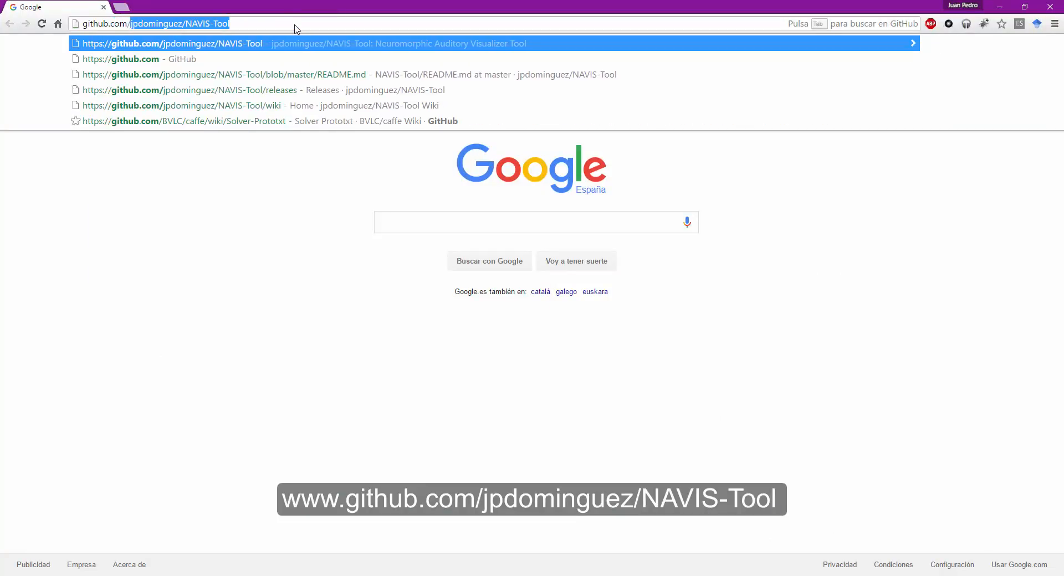
pyautogui.write('jpdominguez')
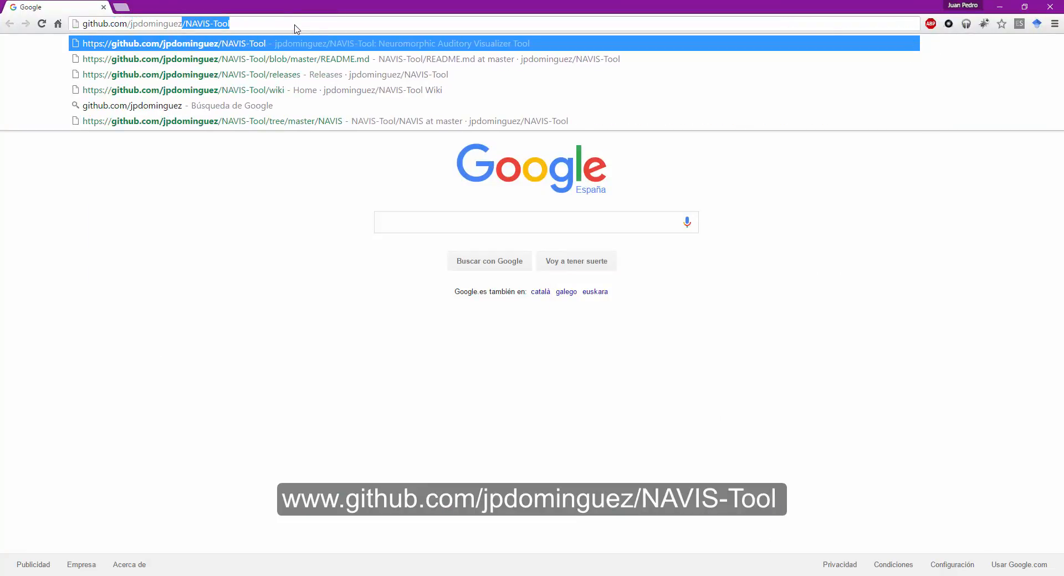
pyautogui.write('/NAVIS-Tool')
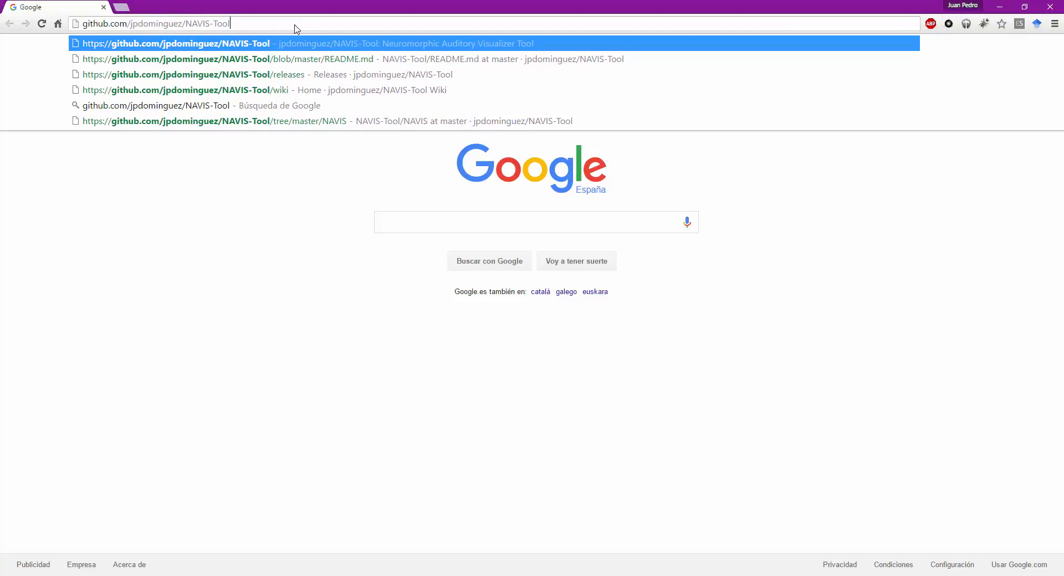
pyautogui.press('Return')
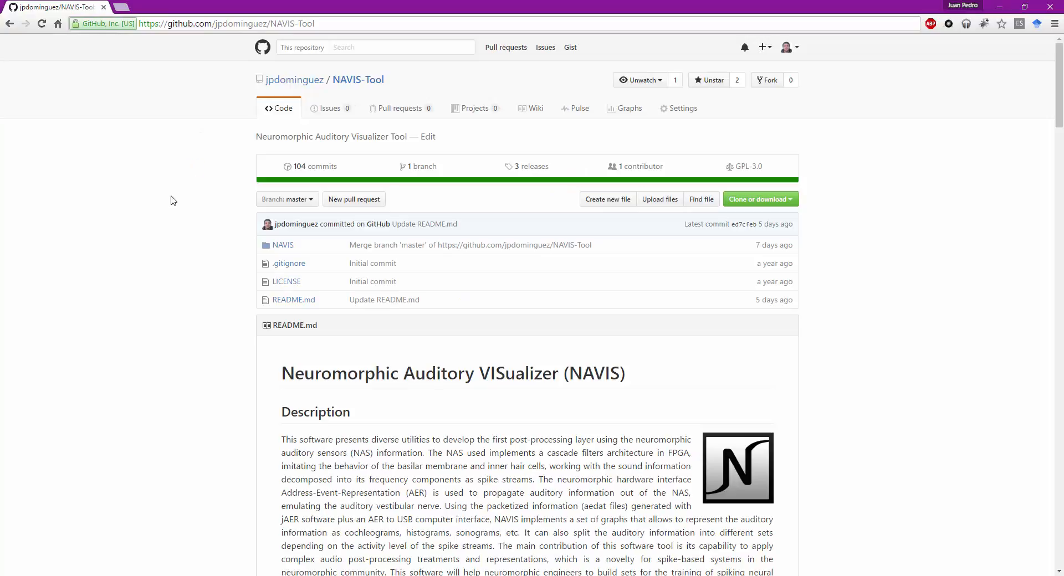
# Read through the repository's README from the description to the license section and return to its beginning
pyautogui.scroll(-12, 172, 200)
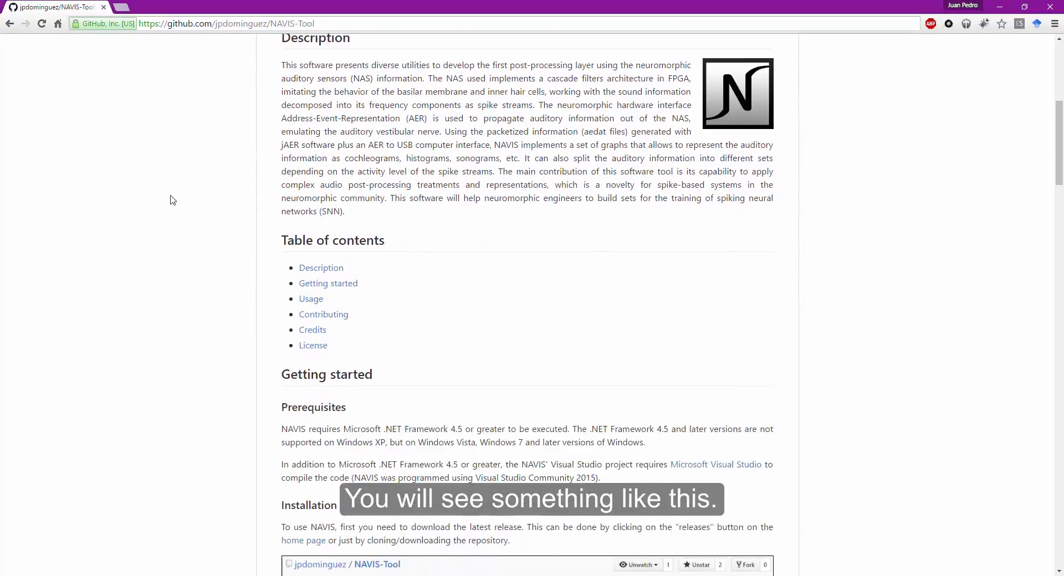
pyautogui.scroll(-10, 173, 200)
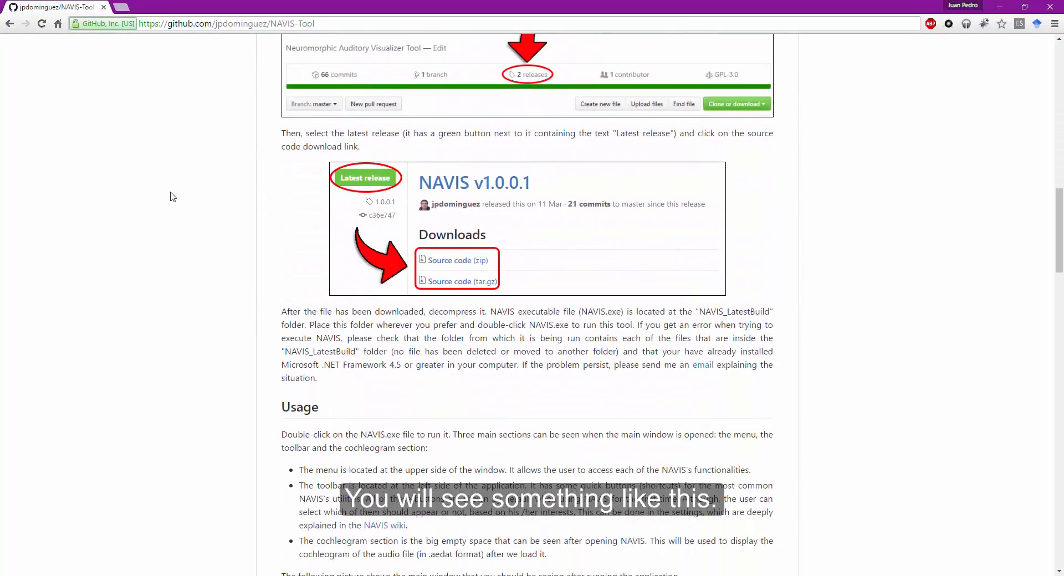
pyautogui.scroll(-10, 173, 197)
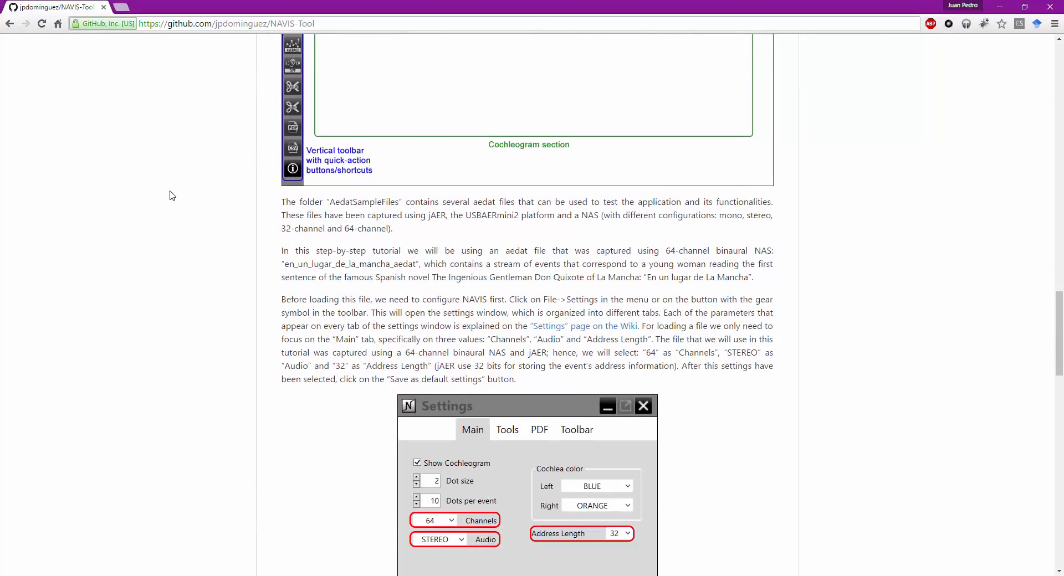
pyautogui.scroll(-11, 173, 196)
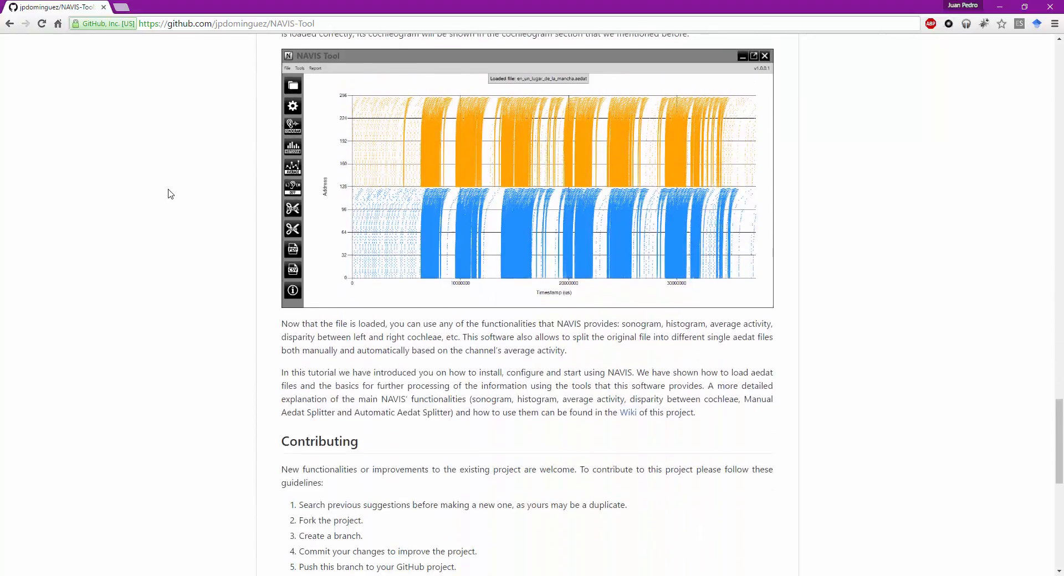
pyautogui.scroll(-8, 170, 193)
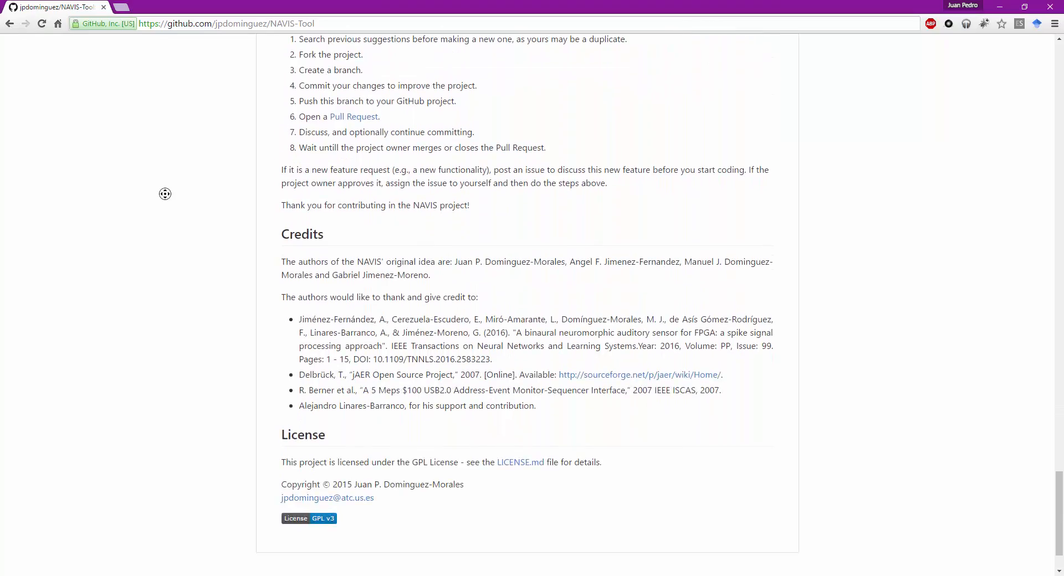
pyautogui.scroll(-2, 168, 201)
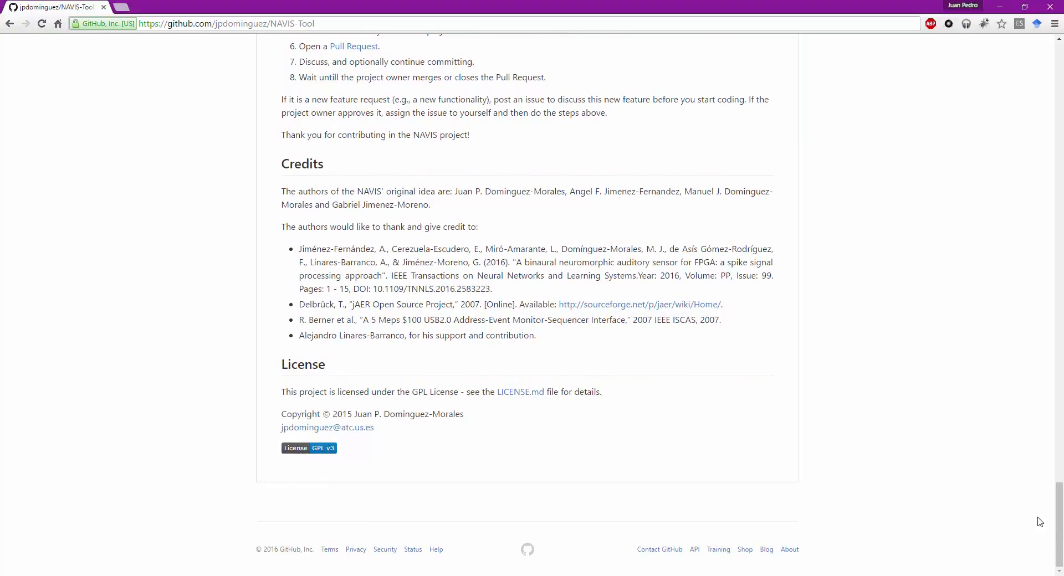
pyautogui.moveTo(1061, 530); pyautogui.dragTo(1003, 80)
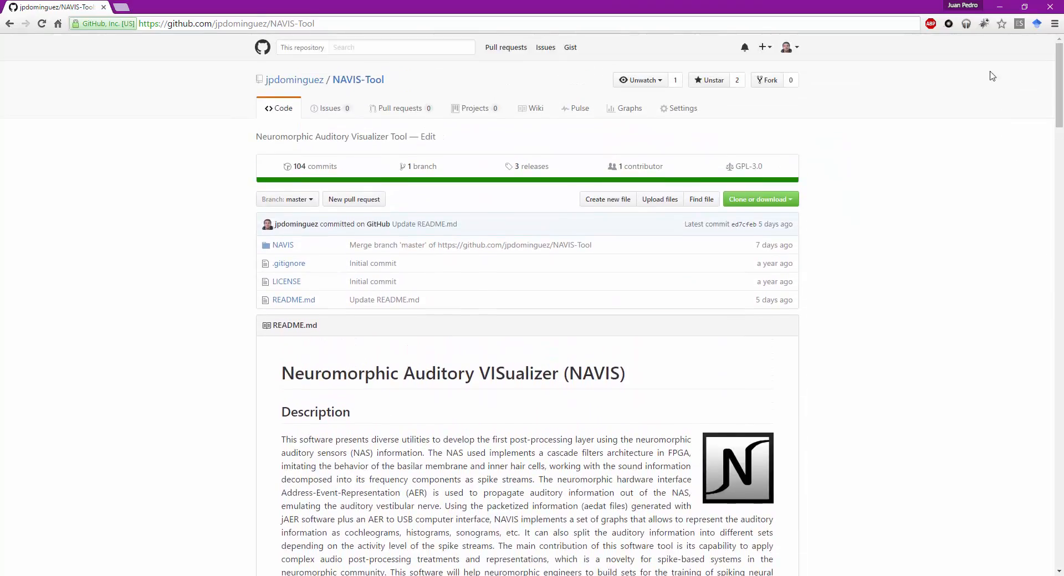
# Open the project's releases and download the latest release's zip source code as NAVIS-Tool-1.0.0.2.zip to the desktop
pyautogui.click(525, 172)
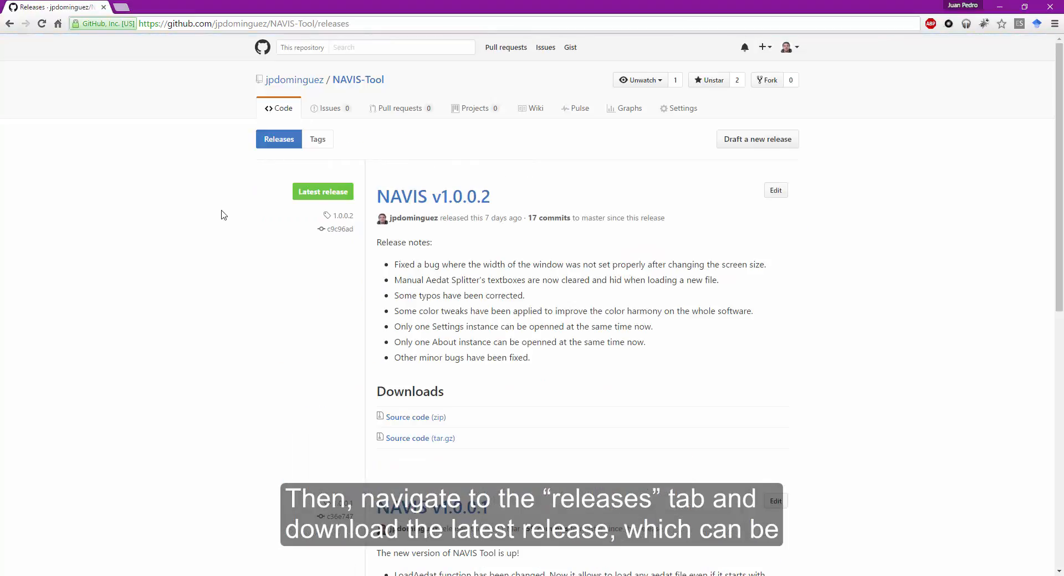
pyautogui.middleClick(216, 206)
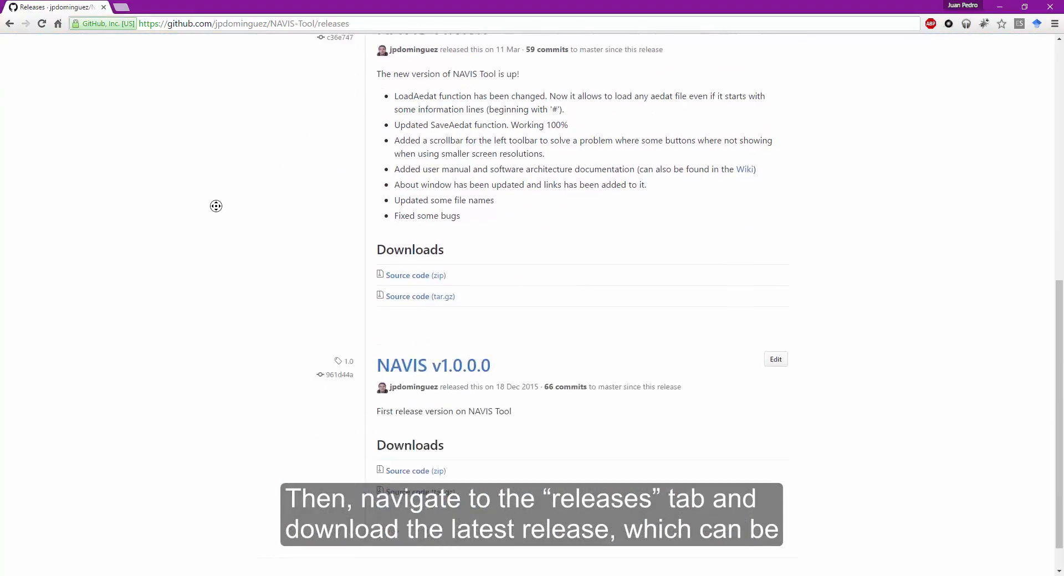
pyautogui.scroll(6, 215, 209)
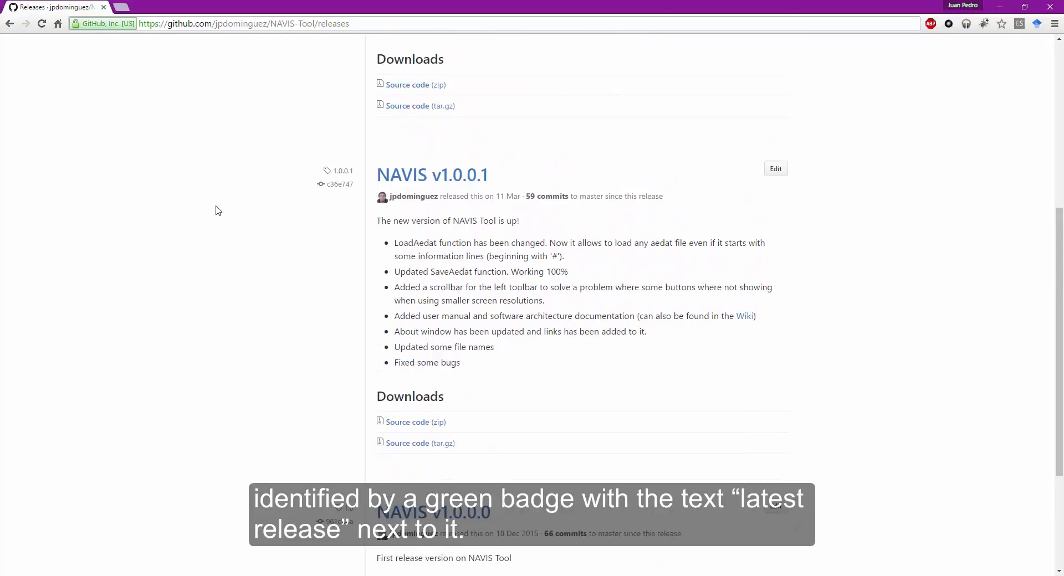
pyautogui.scroll(3, 216, 210)
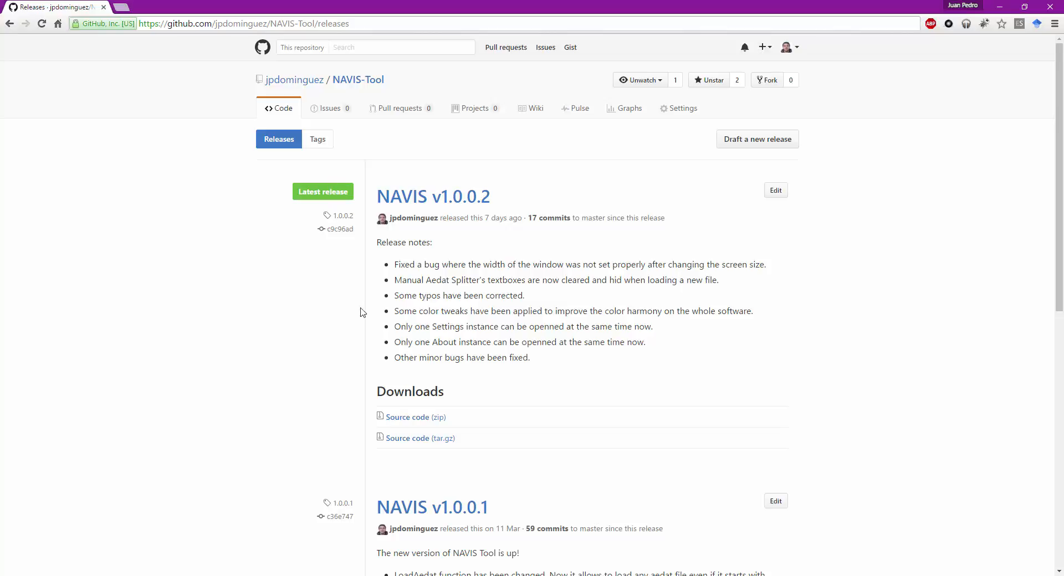
pyautogui.click(416, 418)
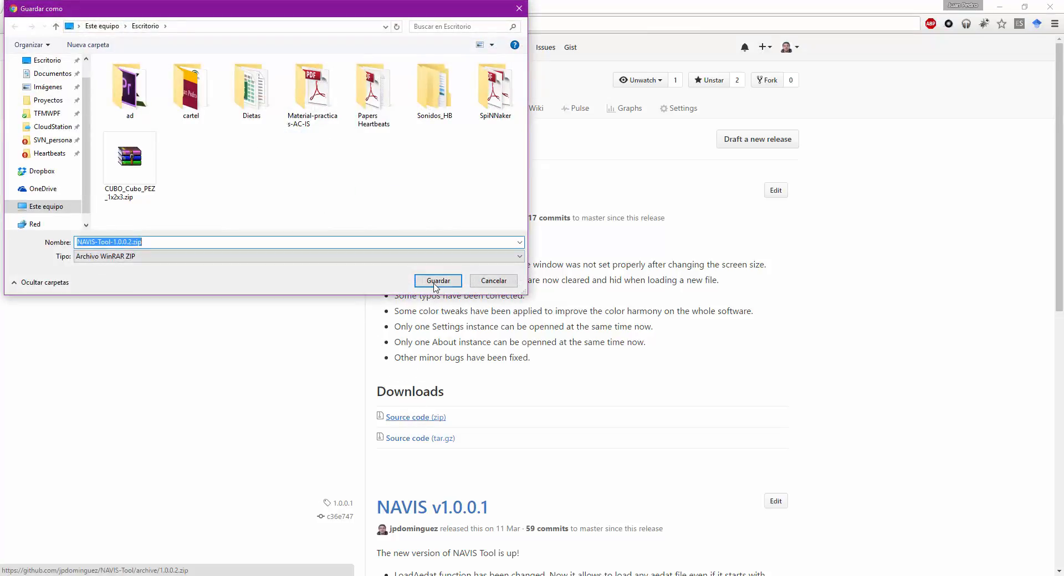
pyautogui.click(435, 283)
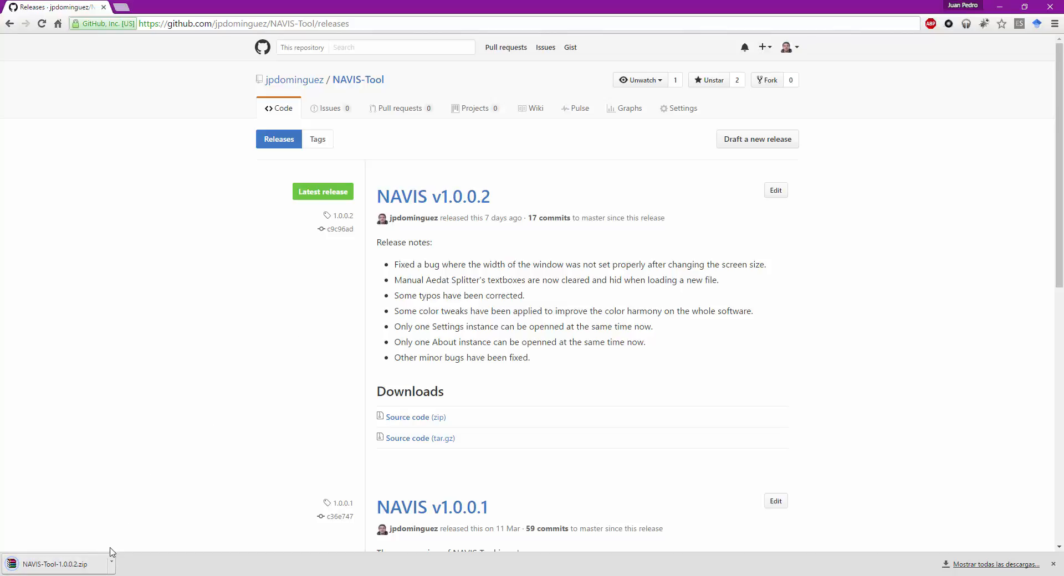
# Switch to the desktop and extract NAVIS-Tool-1.0.0.2.zip in place
pyautogui.click(999, 6)
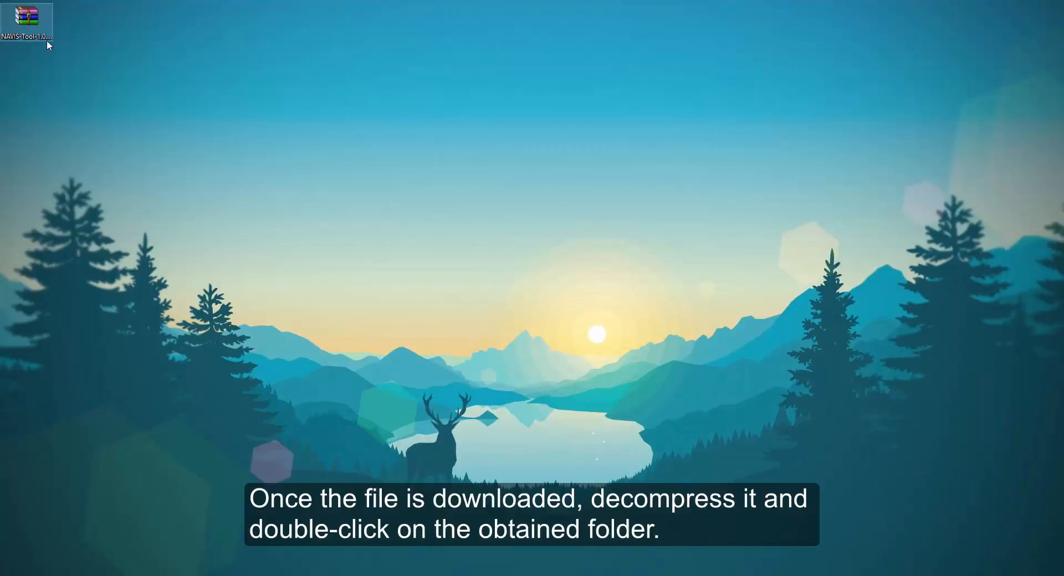
pyautogui.rightClick(29, 29)
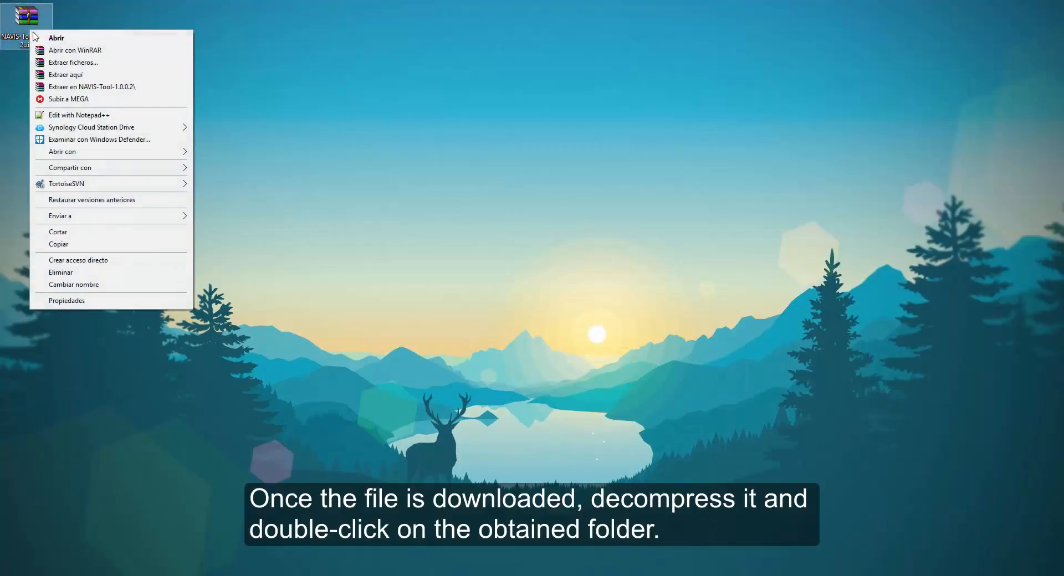
pyautogui.click(79, 75)
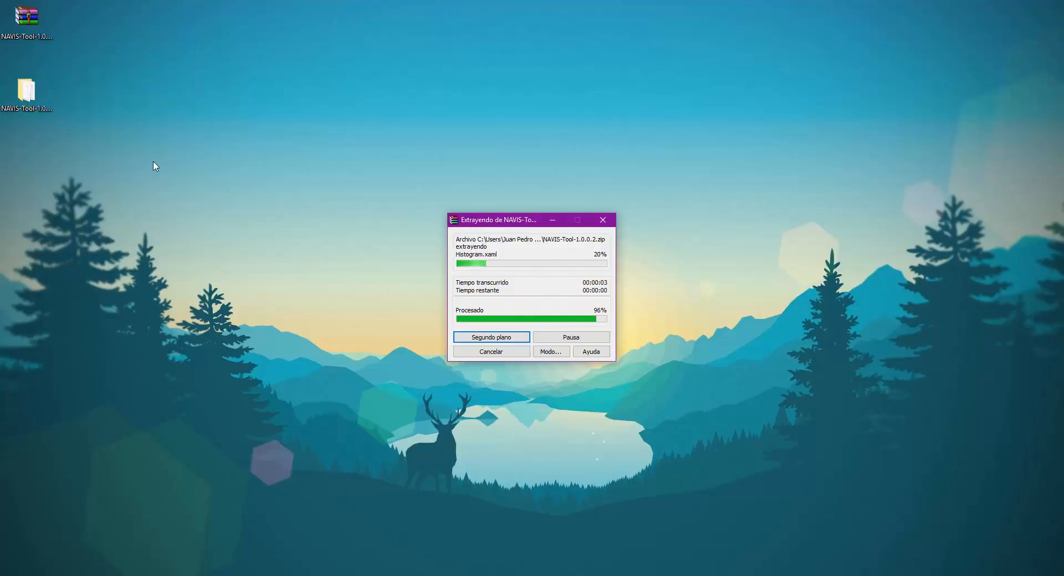
# Run NAVIS.exe from the NAVIS_LatestBuild folder inside the extracted NAVIS folder, allowing the unverified program to execute
pyautogui.doubleClick(39, 92)
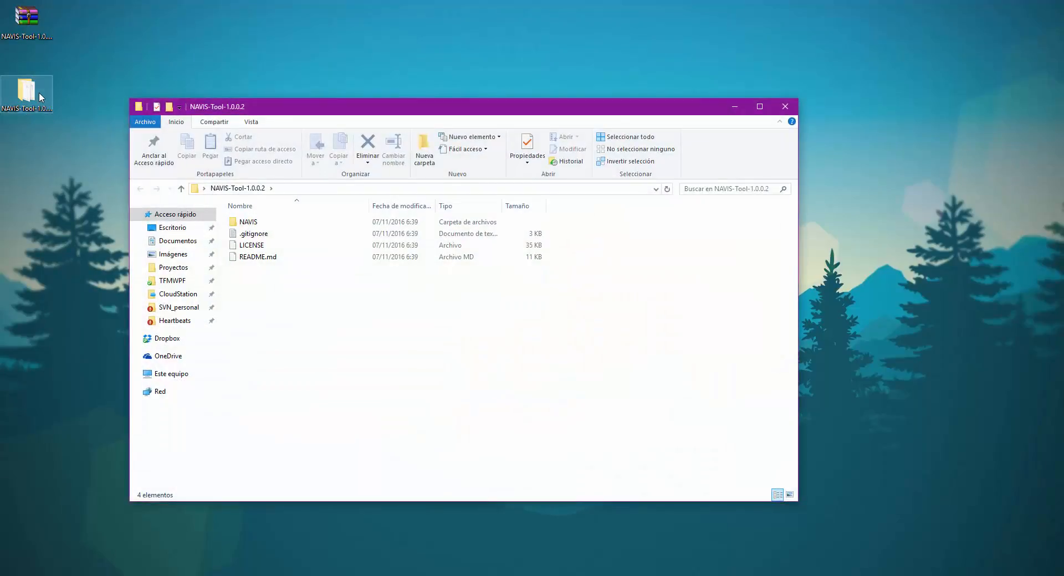
pyautogui.doubleClick(252, 221)
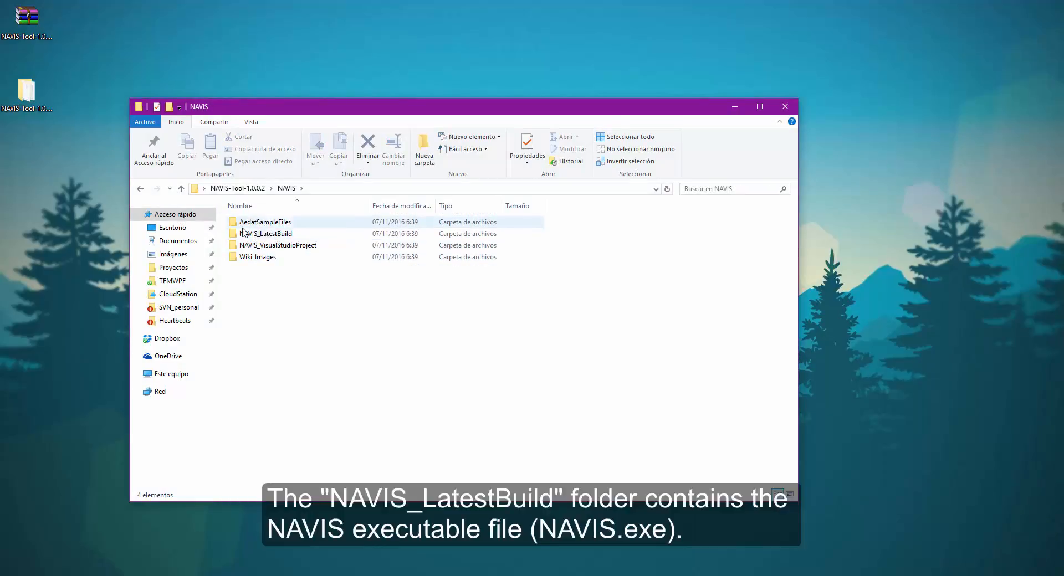
pyautogui.click(273, 235)
pyautogui.doubleClick(273, 235)
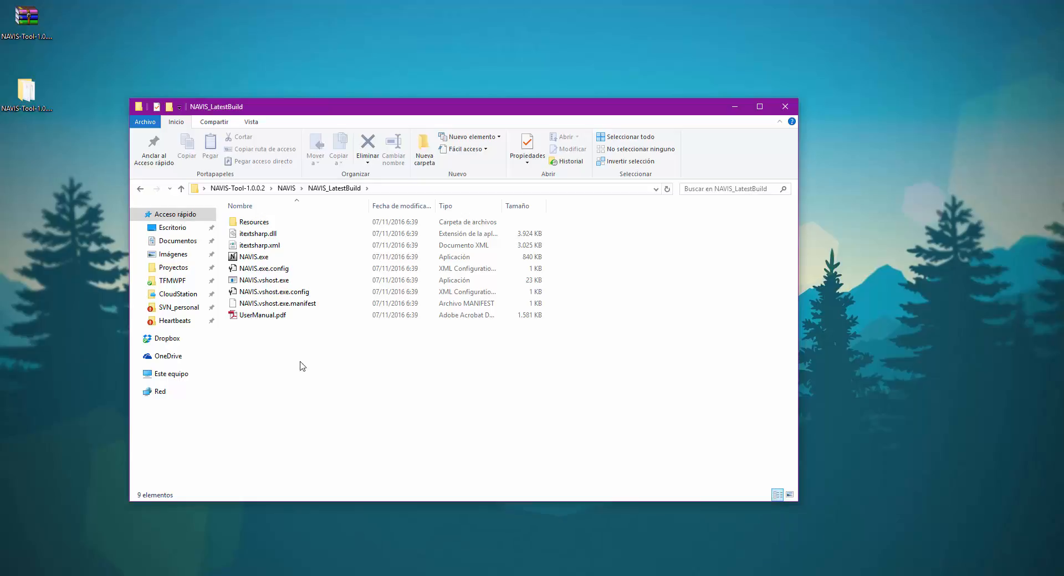
pyautogui.doubleClick(263, 260)
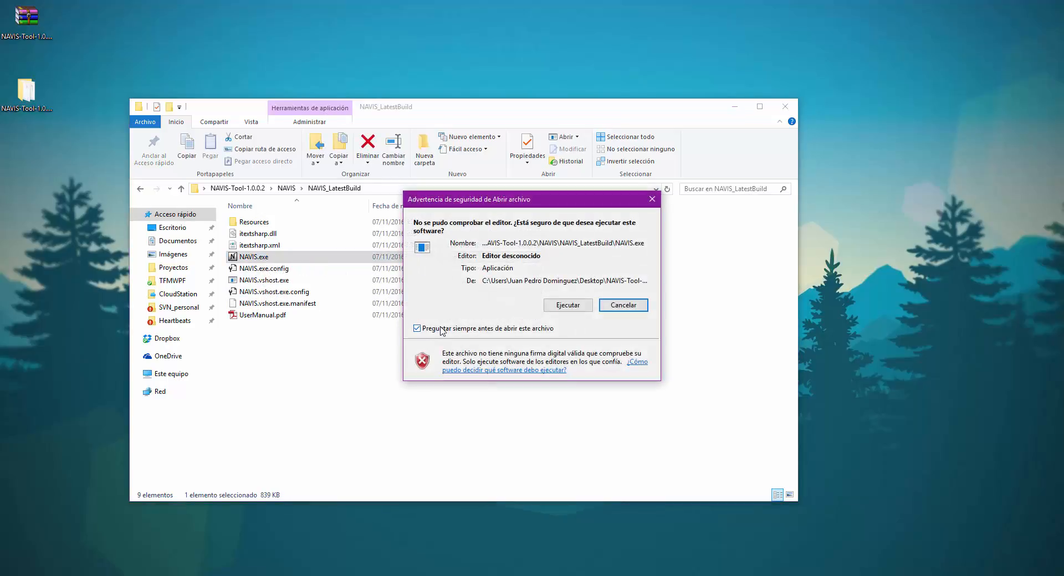
pyautogui.click(560, 306)
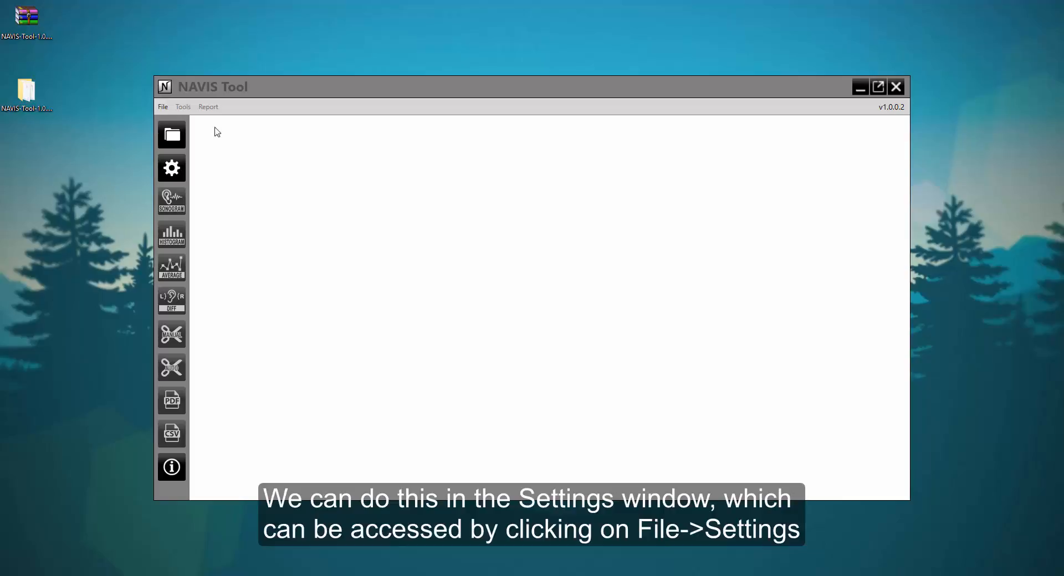
# Open the NAVIS Tool settings
pyautogui.click(165, 109)
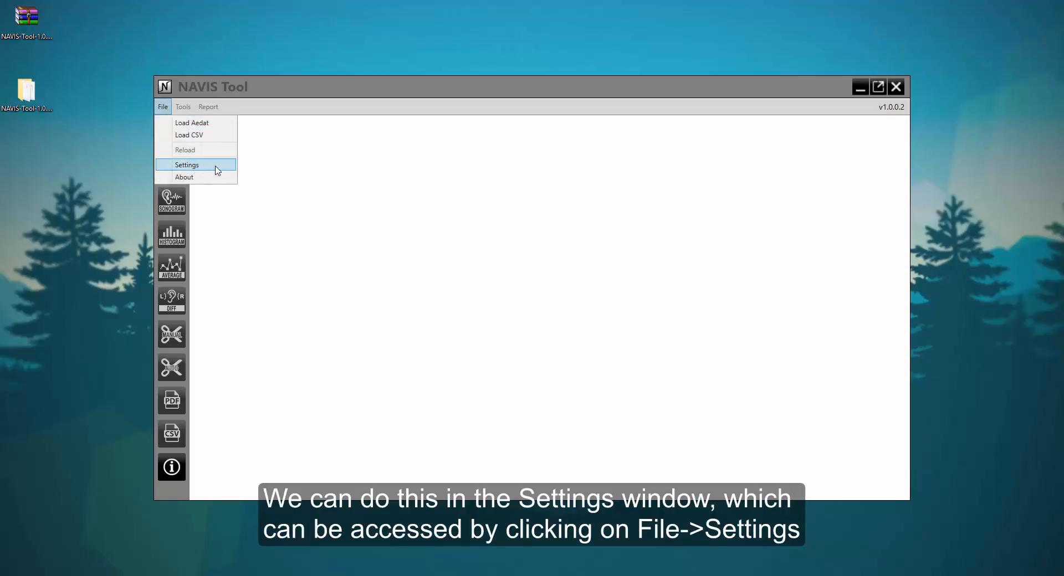
pyautogui.click(258, 175)
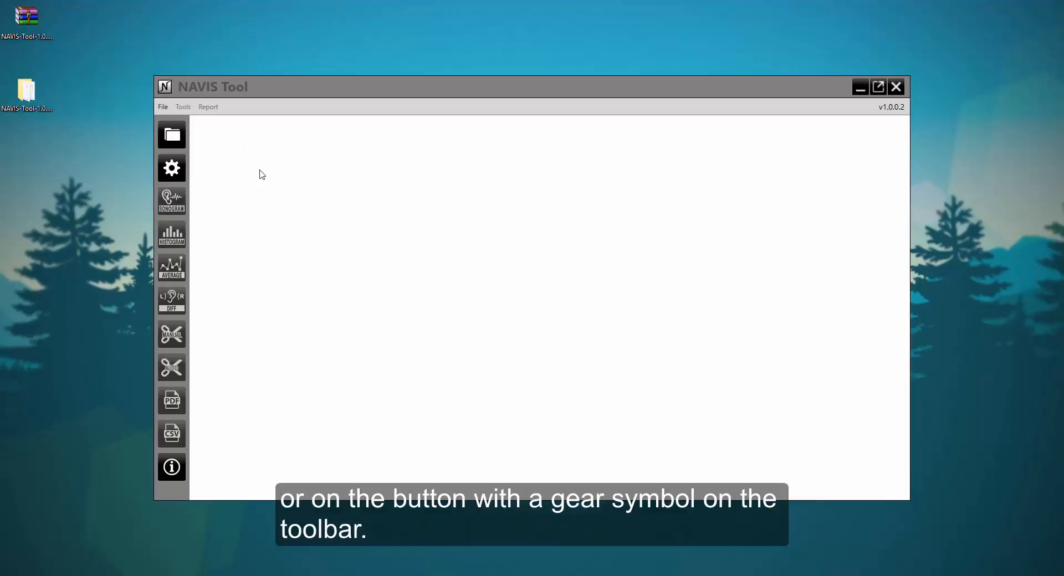
pyautogui.click(181, 171)
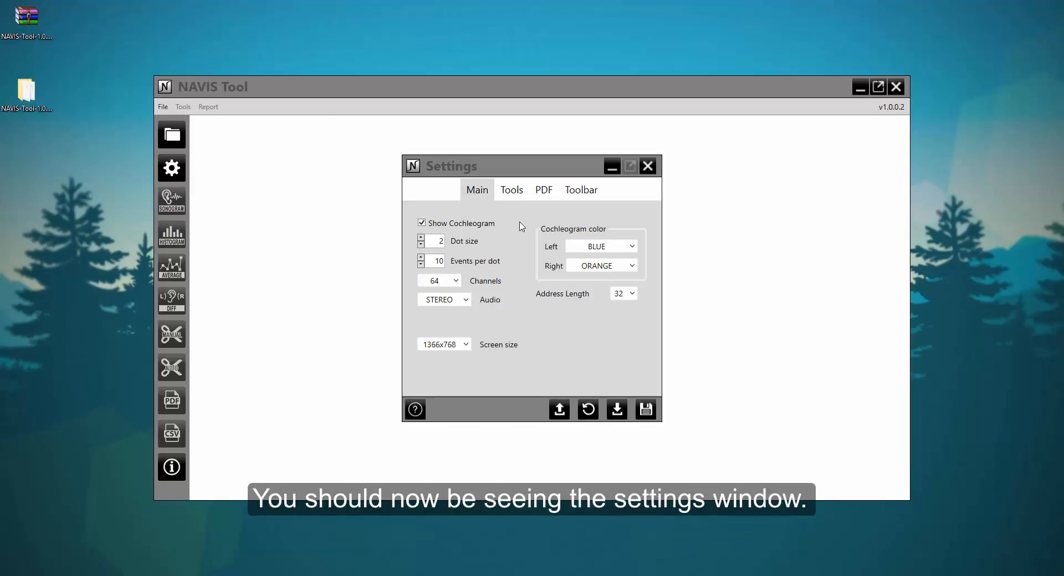
# Review the Tools, PDF and Toolbar setting categories, and return to the Main settings
pyautogui.click(518, 194)
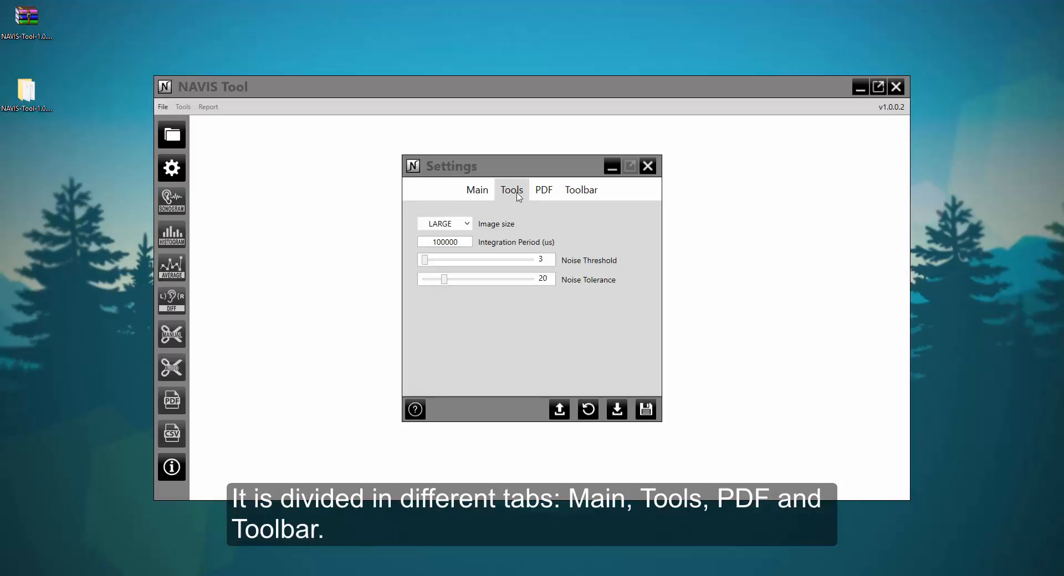
pyautogui.click(550, 192)
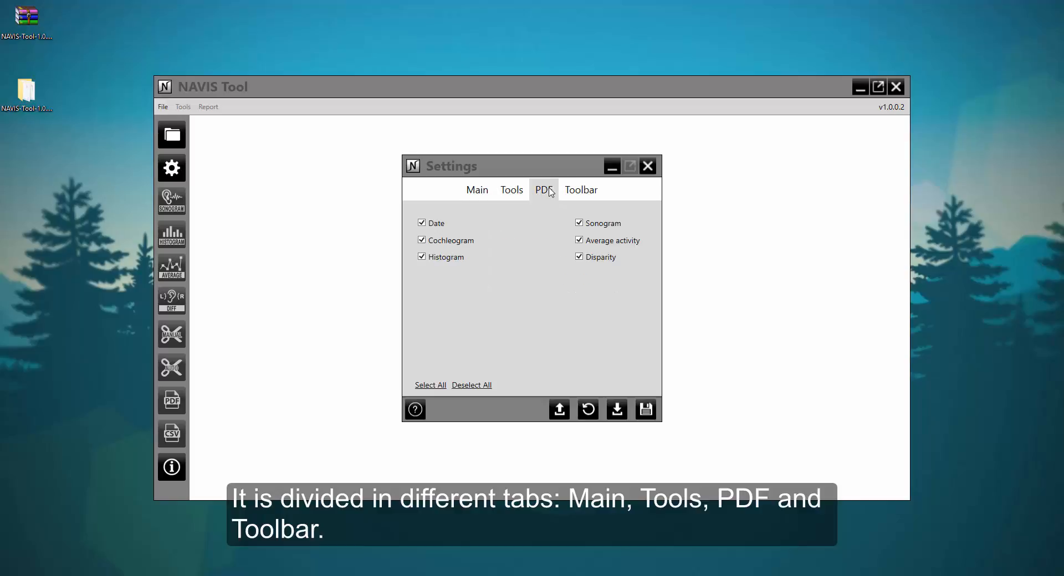
pyautogui.click(580, 194)
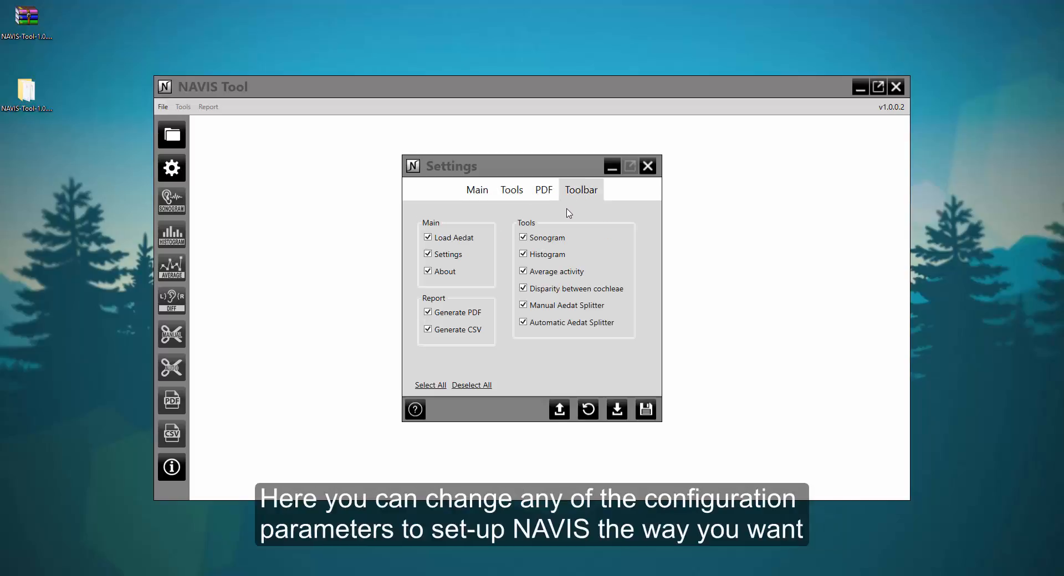
pyautogui.click(479, 198)
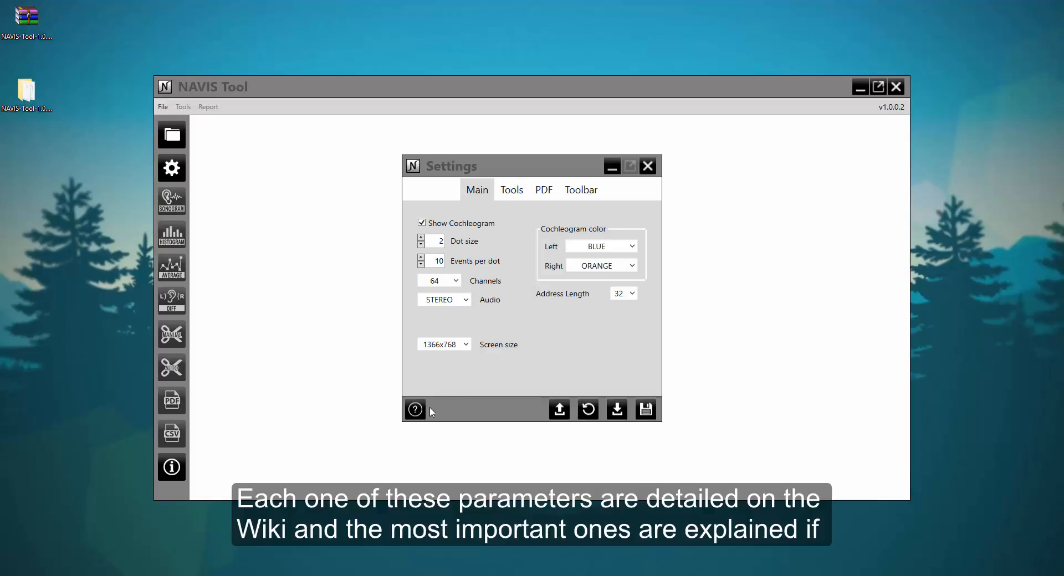
pyautogui.moveTo(411, 415)
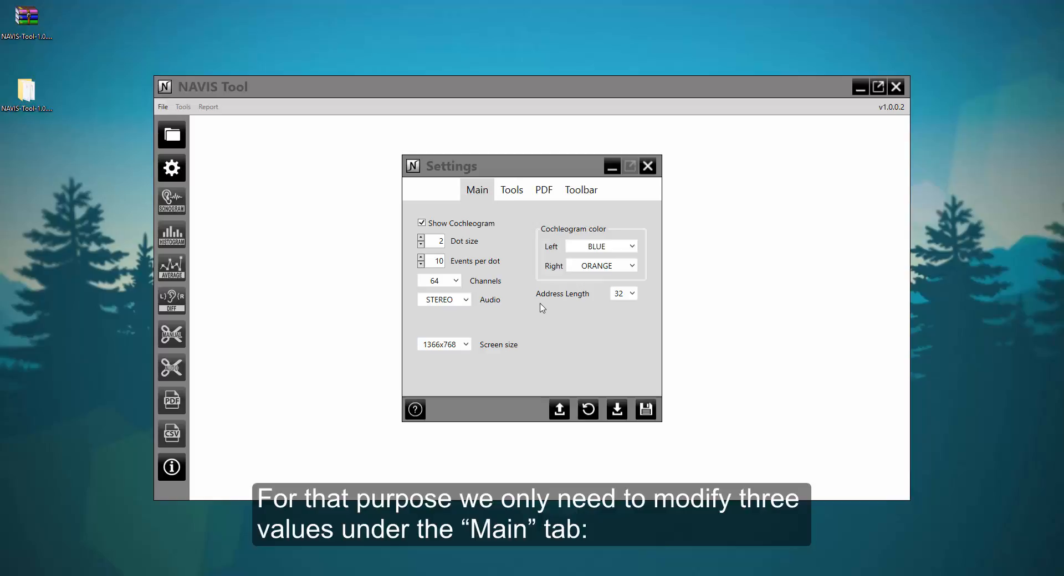
# In the Main settings, set the channels to 64, the audio to STEREO and the address length to 32
pyautogui.click(456, 281)
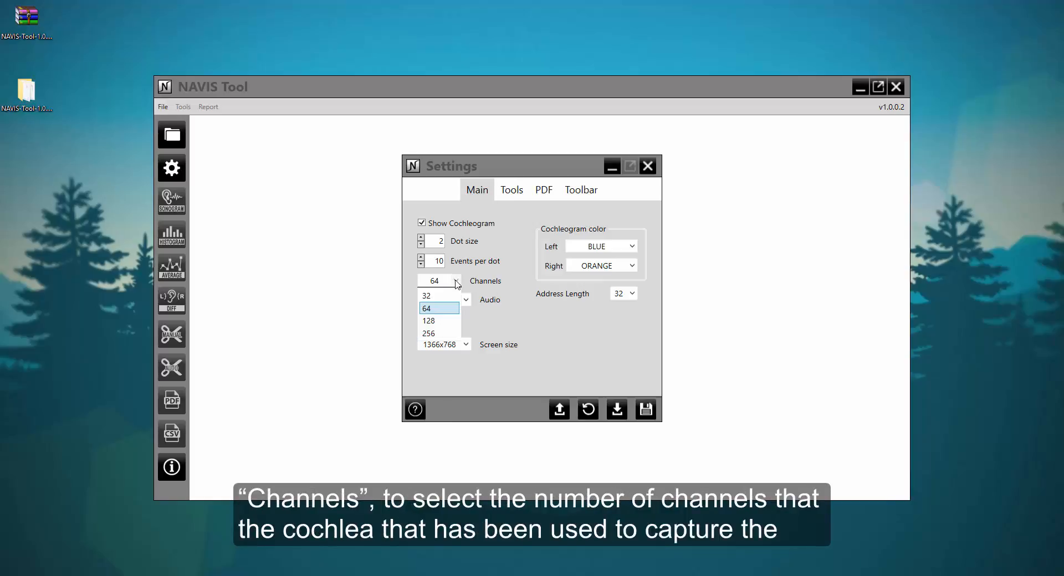
pyautogui.click(435, 308)
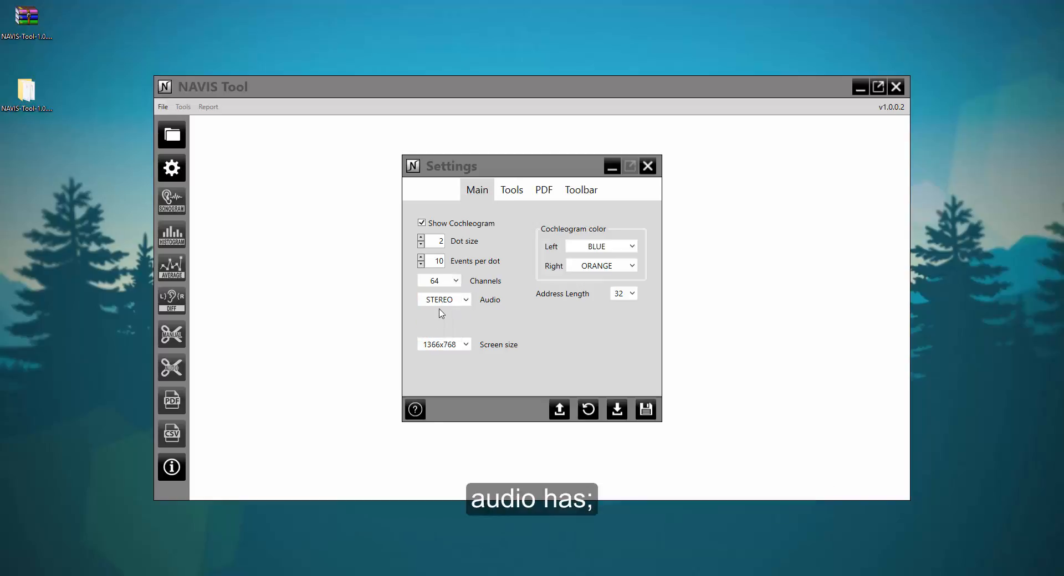
pyautogui.click(466, 302)
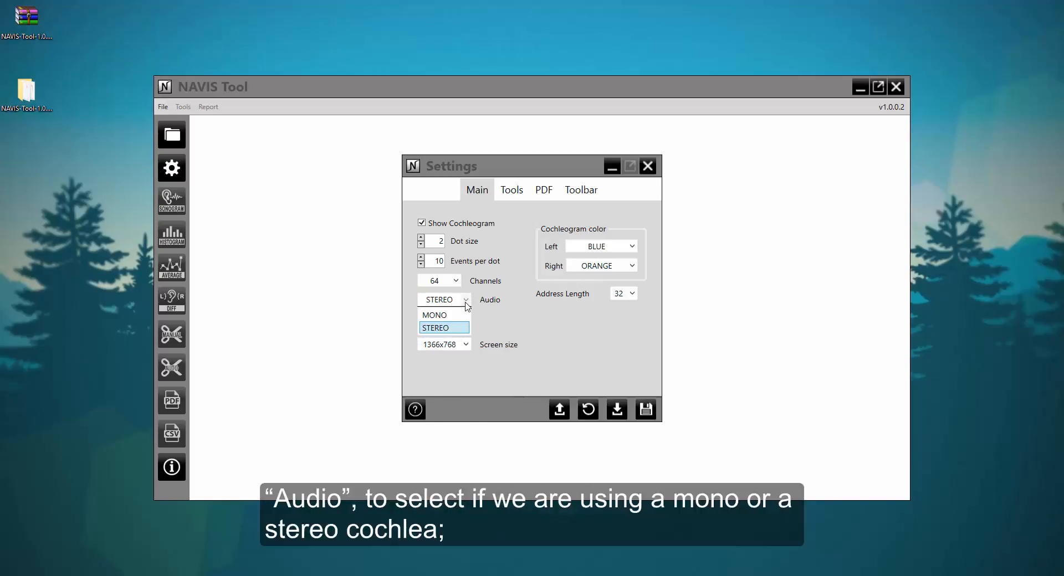
pyautogui.click(439, 328)
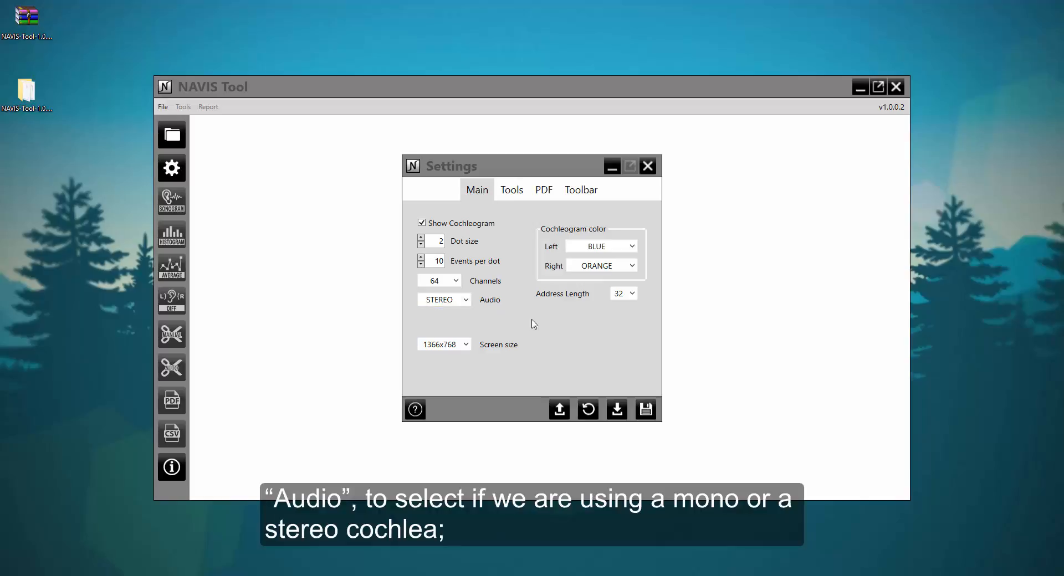
pyautogui.click(631, 294)
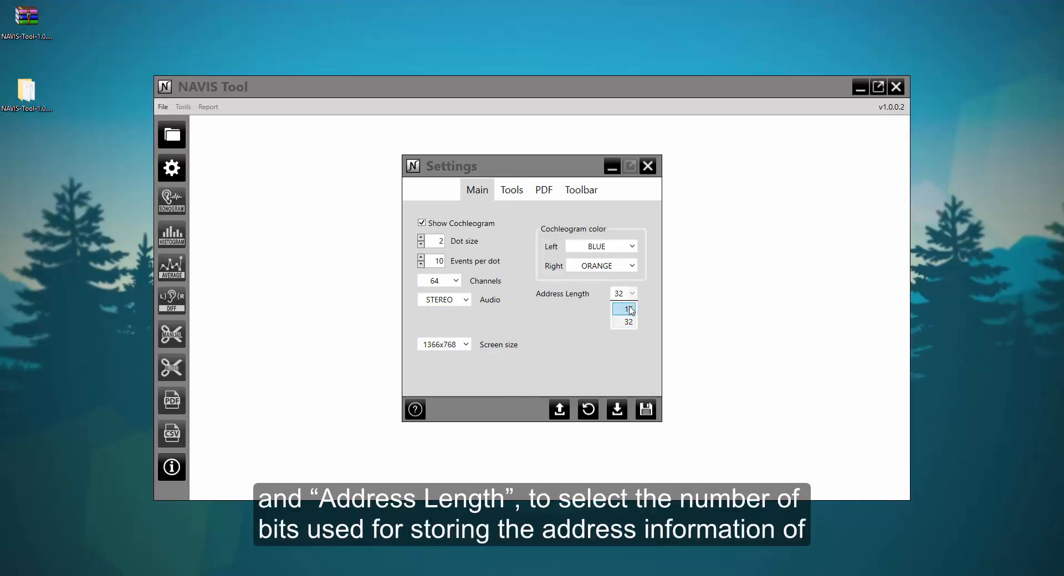
pyautogui.click(629, 322)
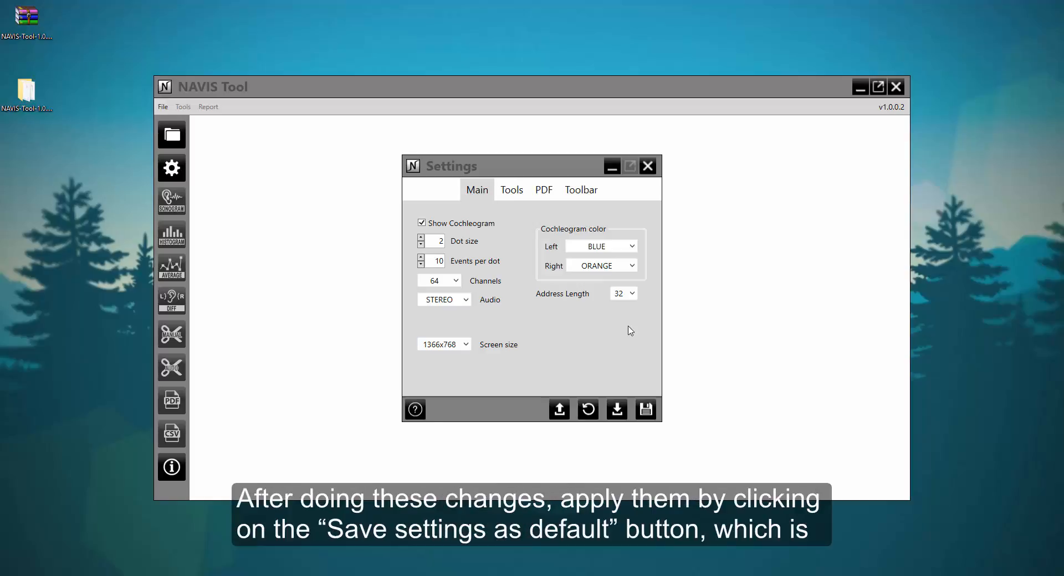
# Save the current settings as default and close the Settings window
pyautogui.click(646, 410)
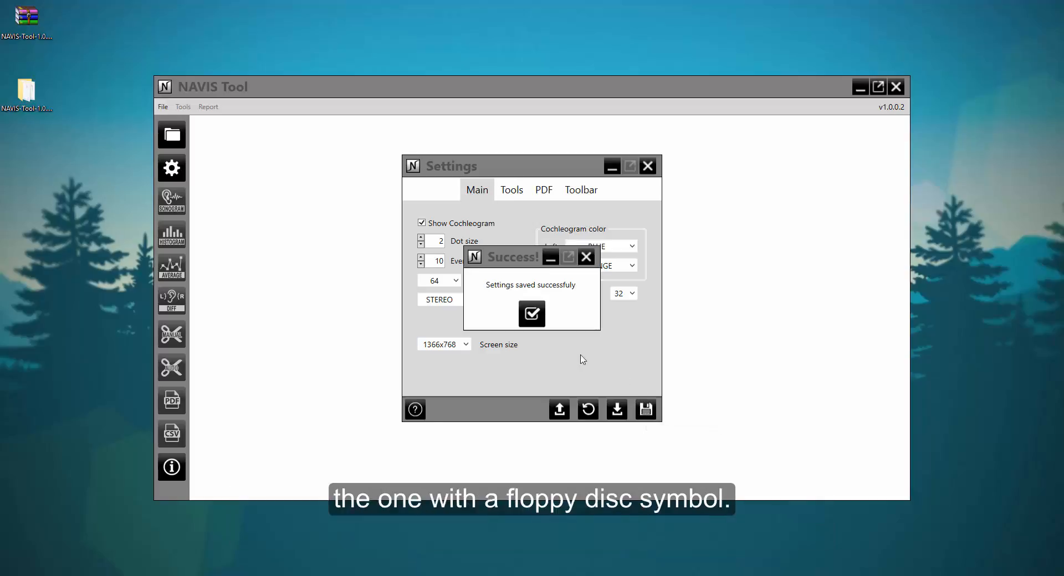
pyautogui.click(533, 318)
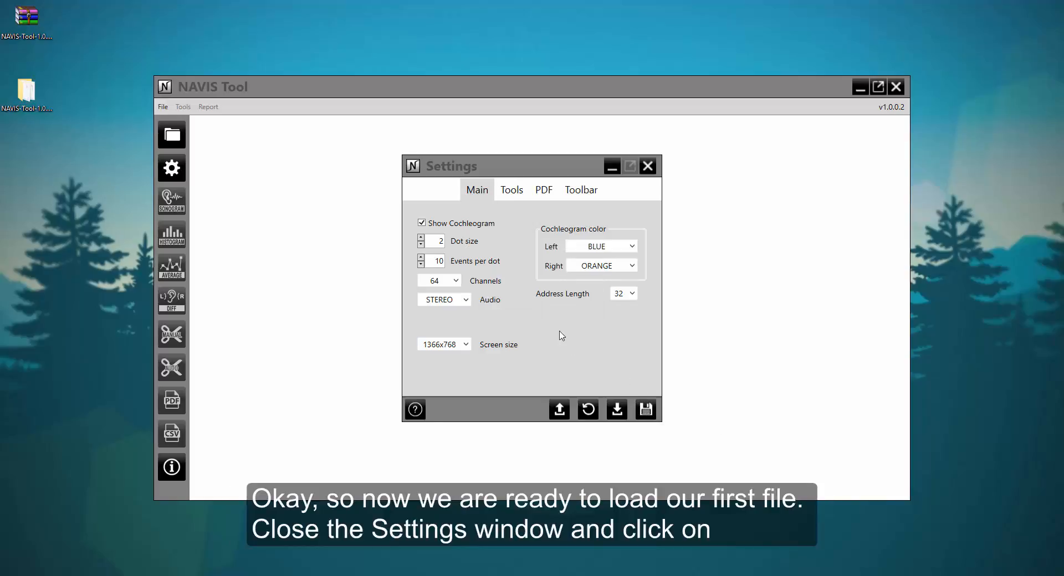
pyautogui.click(647, 166)
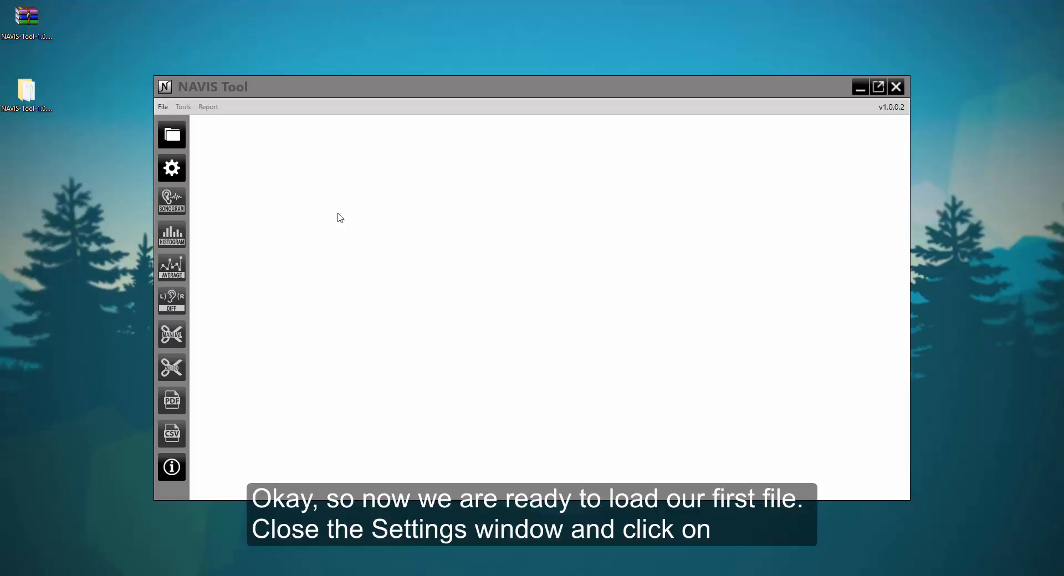
# Load en_un_lugar_de_la_mancha_.aedat from AedatSampleFiles > Stereo > 32-bit address length, inside the NAVIS folder of NAVIS-Tool-1.0.0.2 on the desktop
pyautogui.click(163, 106)
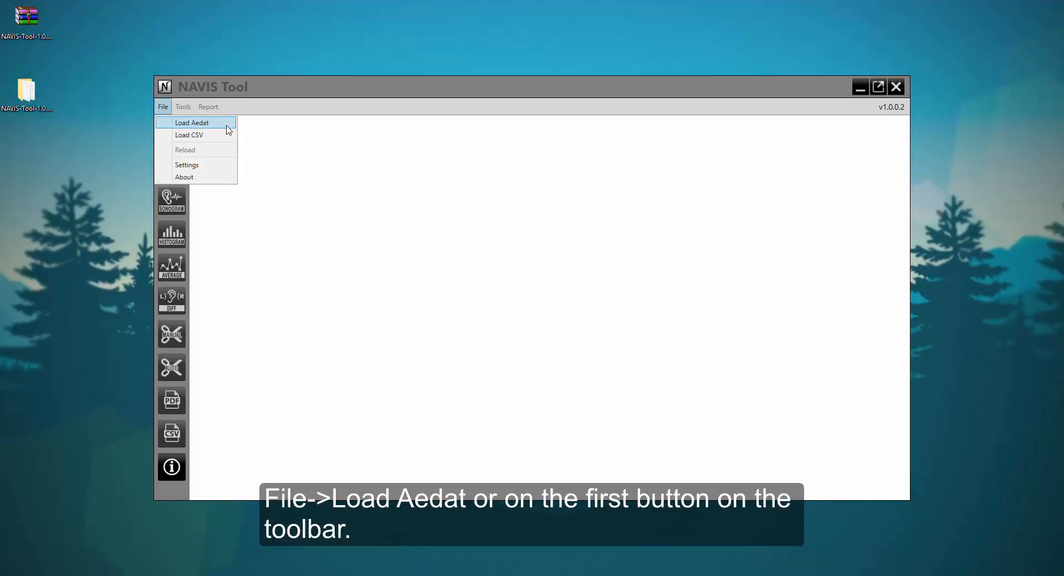
pyautogui.click(269, 130)
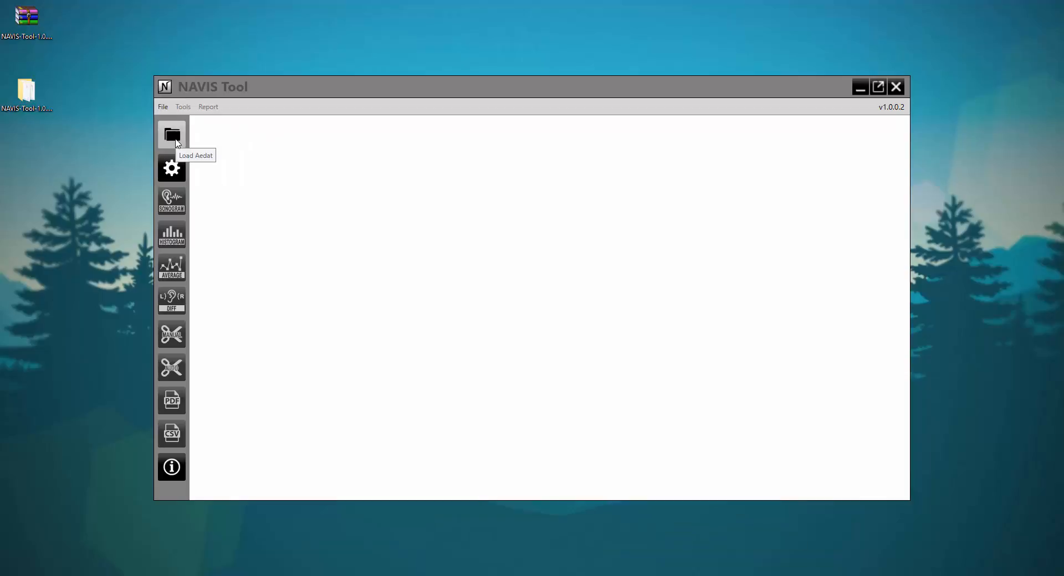
pyautogui.click(172, 135)
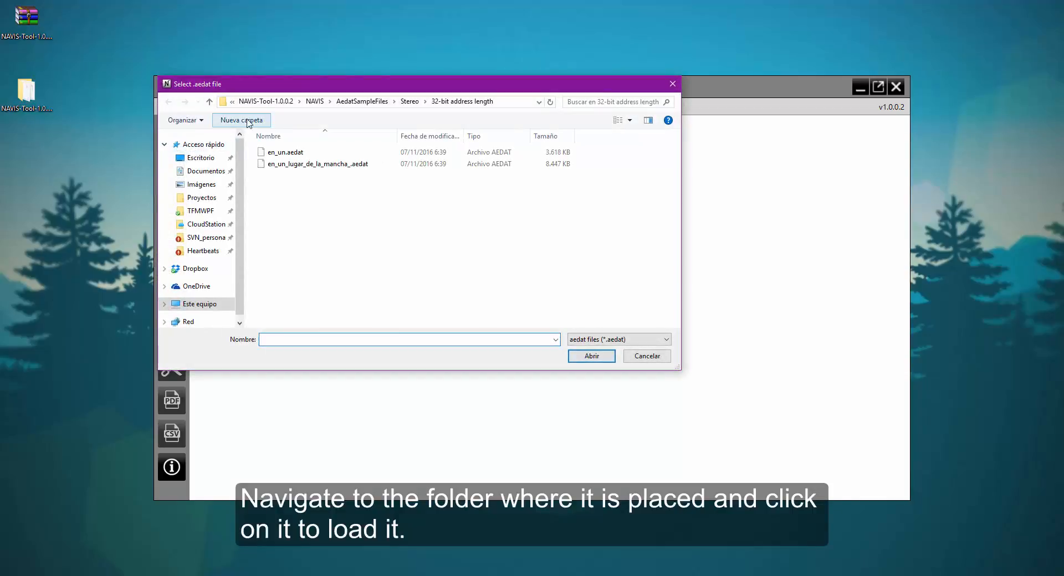
pyautogui.click(201, 160)
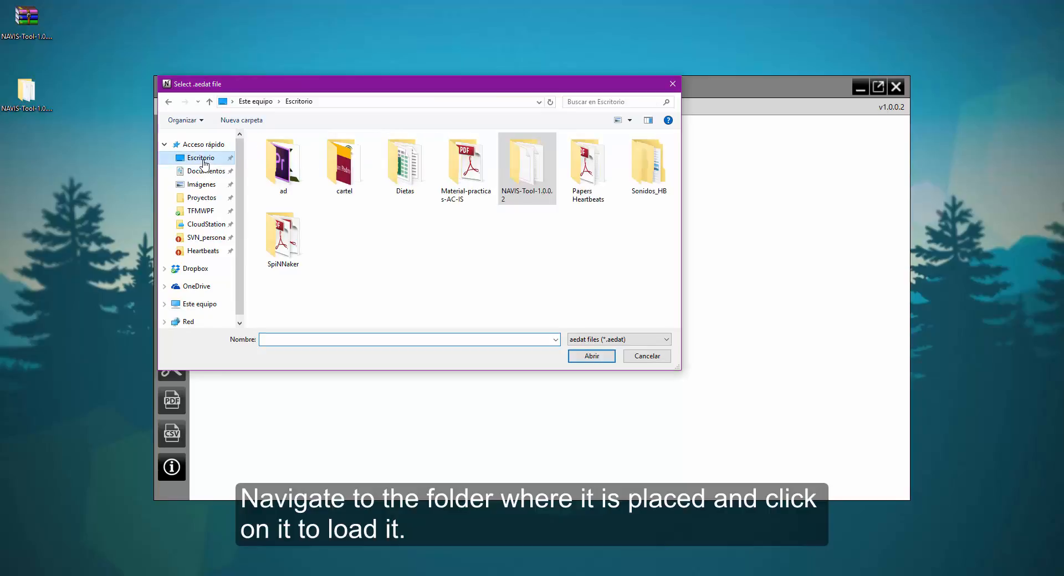
pyautogui.doubleClick(520, 184)
pyautogui.doubleClick(280, 157)
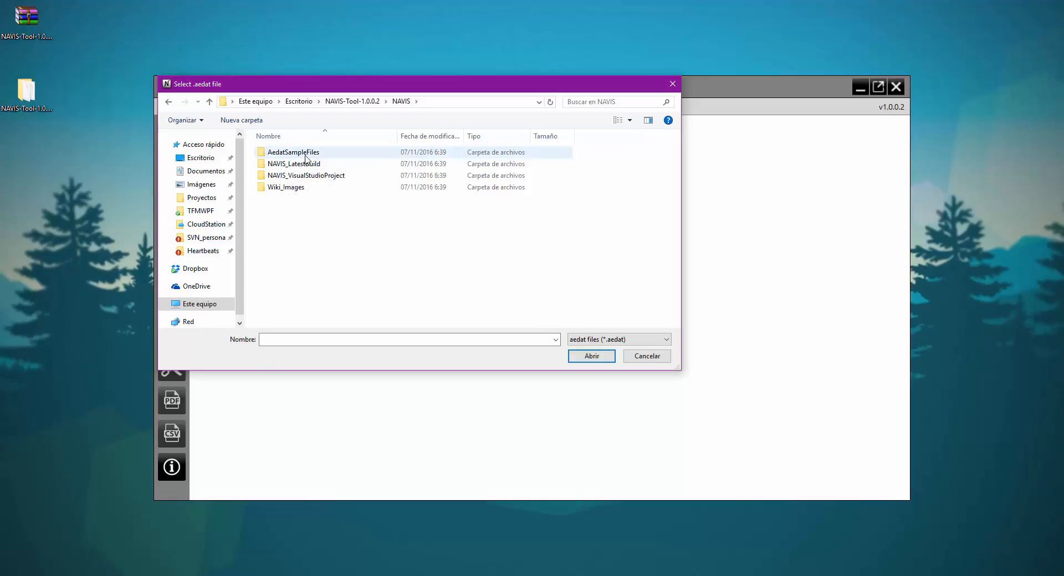
pyautogui.doubleClick(288, 154)
pyautogui.doubleClick(300, 165)
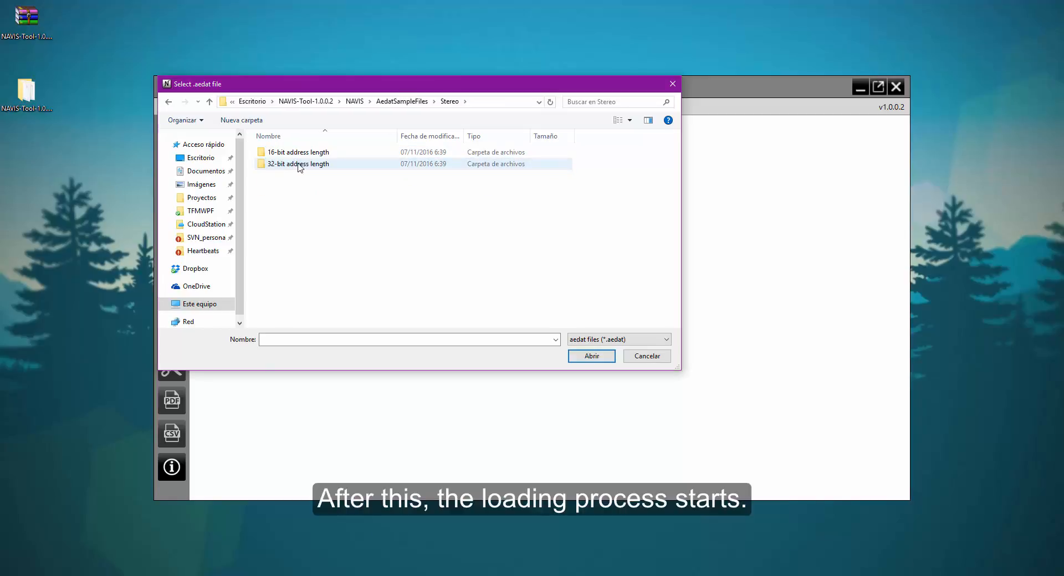
pyautogui.doubleClick(304, 165)
pyautogui.click(312, 165)
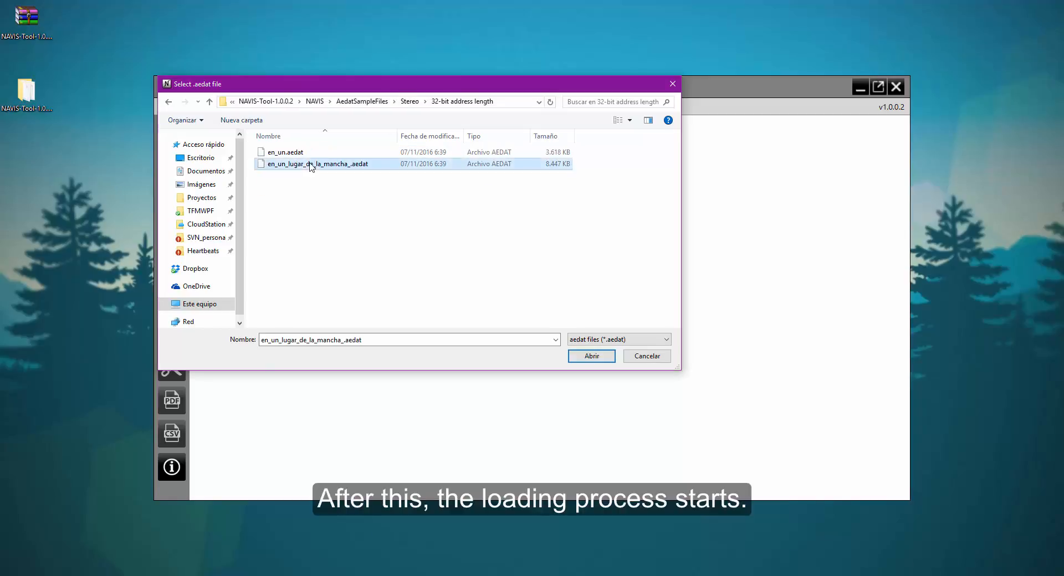
pyautogui.click(583, 357)
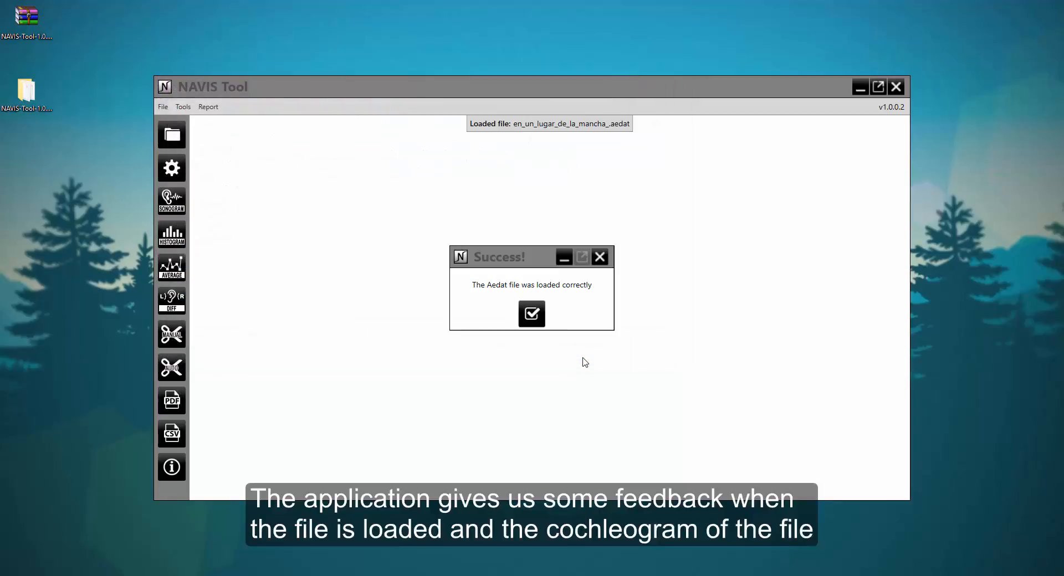
pyautogui.click(531, 314)
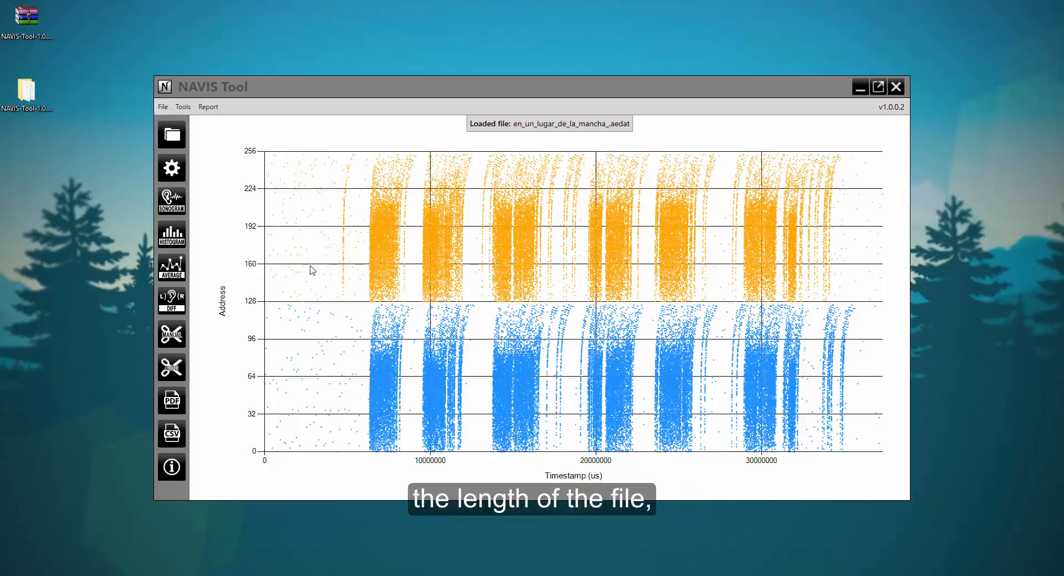
# Review the left and right cochleogram color options and the Show Cochleogram option in the Main settings, leaving them as they are
pyautogui.click(172, 169)
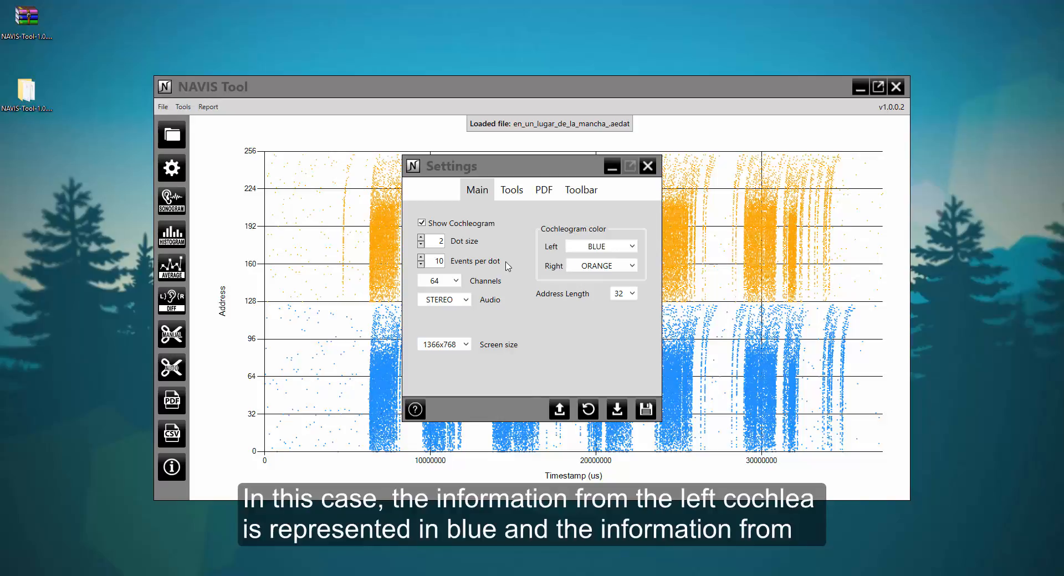
pyautogui.click(633, 247)
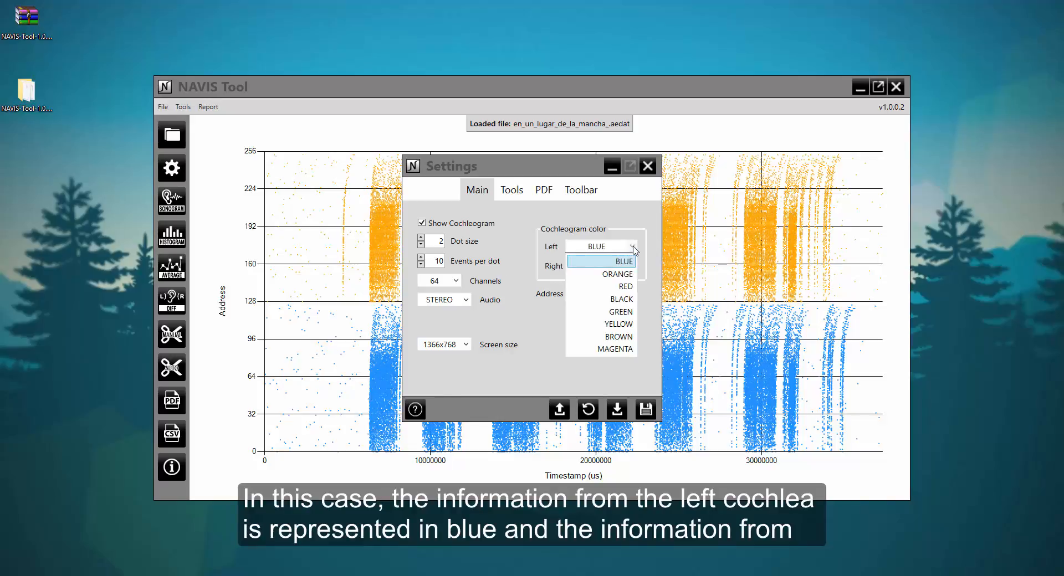
pyautogui.click(633, 249)
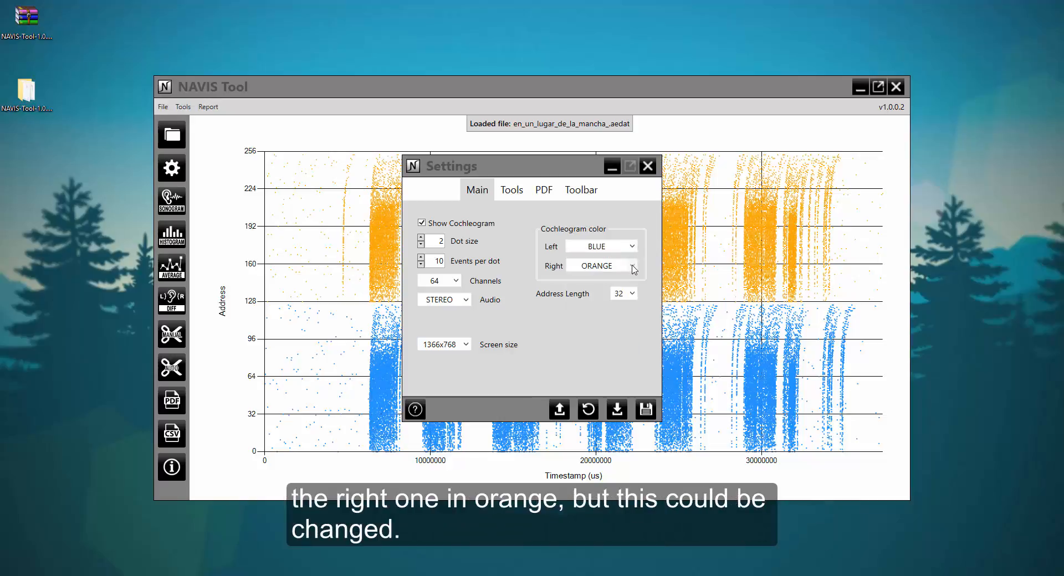
pyautogui.click(633, 268)
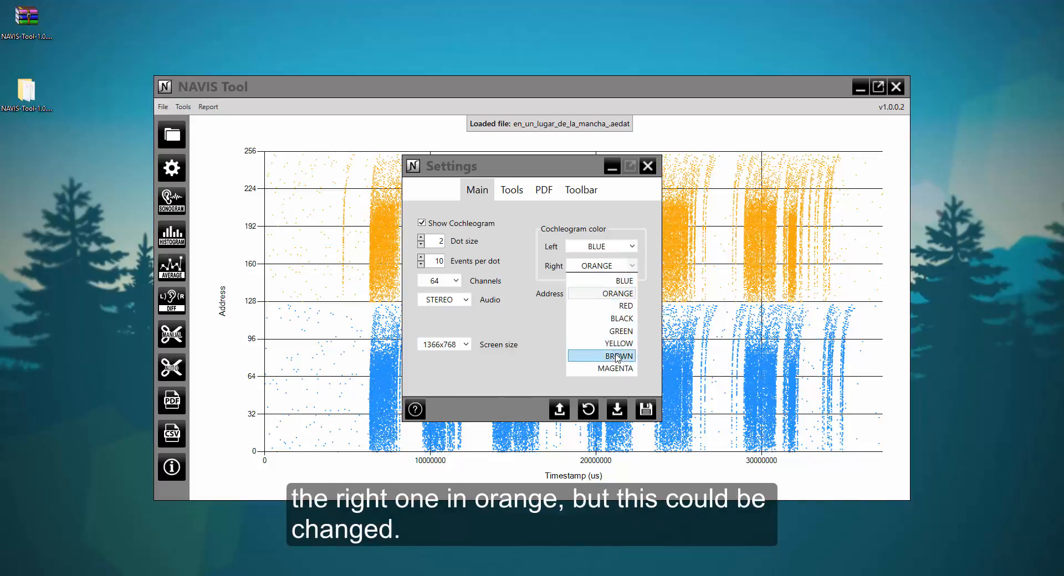
pyautogui.click(528, 311)
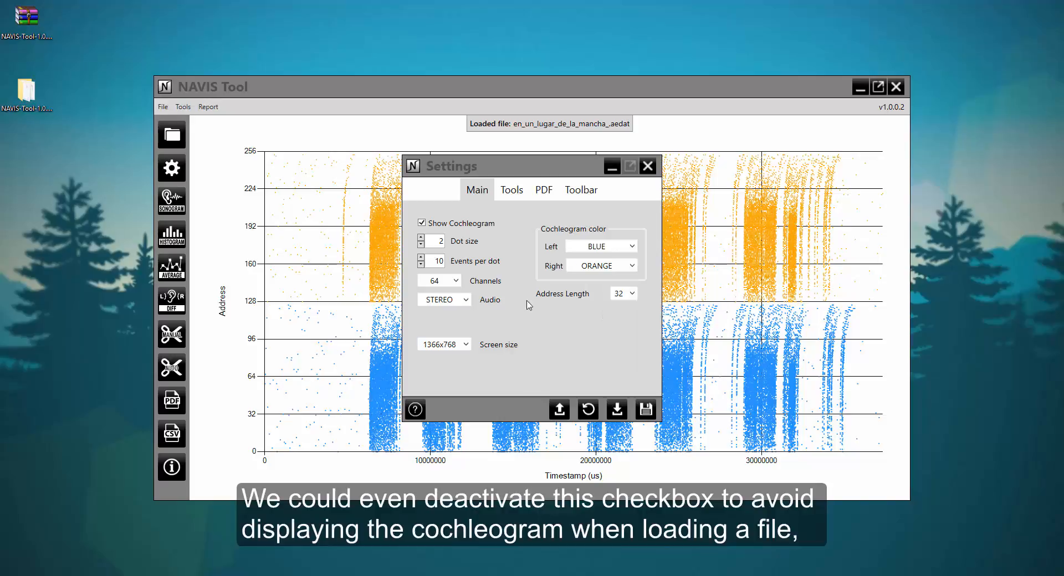
pyautogui.click(438, 225)
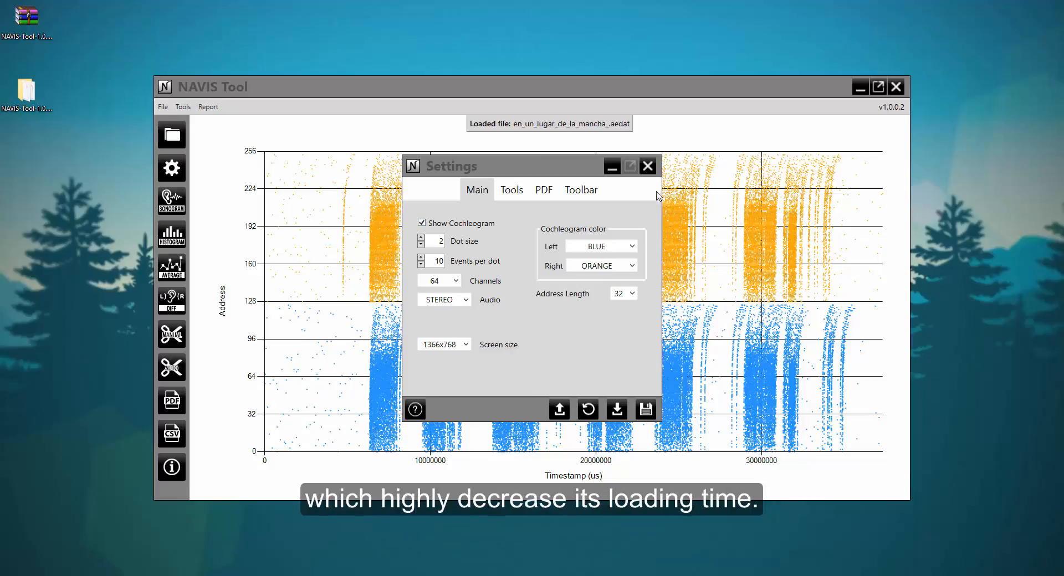
pyautogui.click(647, 166)
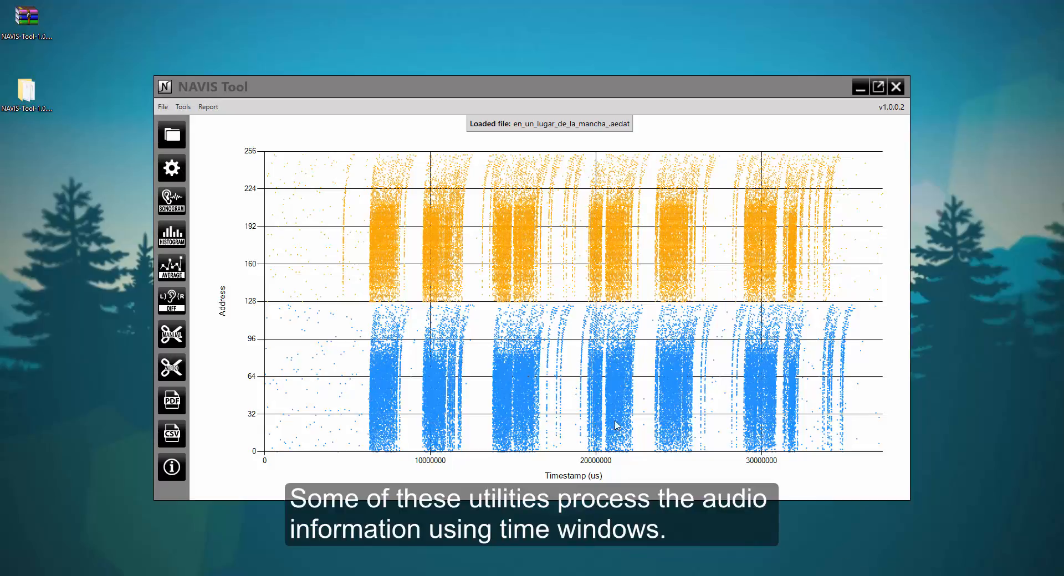
# Examine the Integration Period in the Tools settings and close the settings without changing it
pyautogui.click(180, 167)
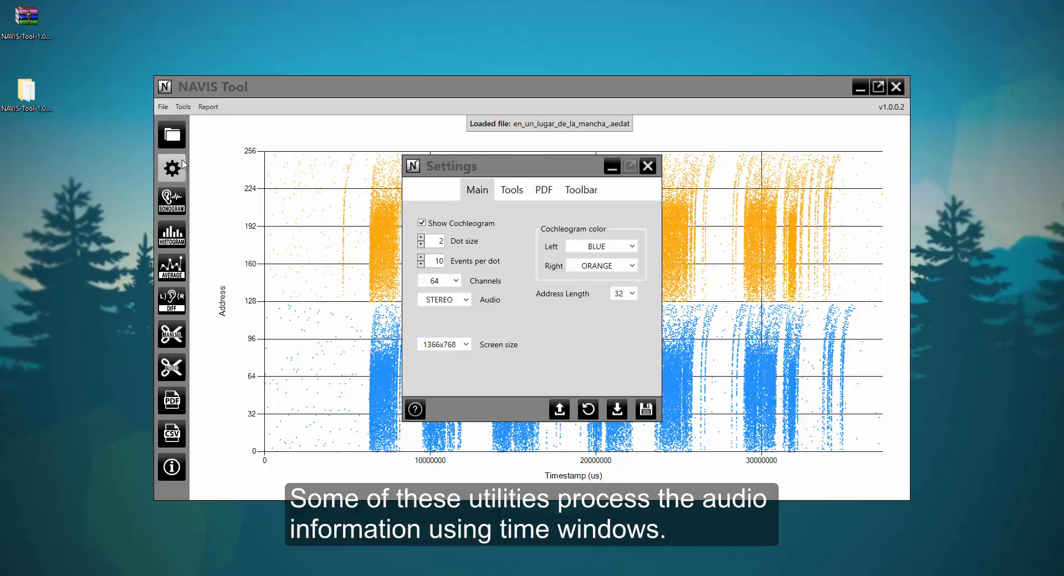
pyautogui.click(513, 192)
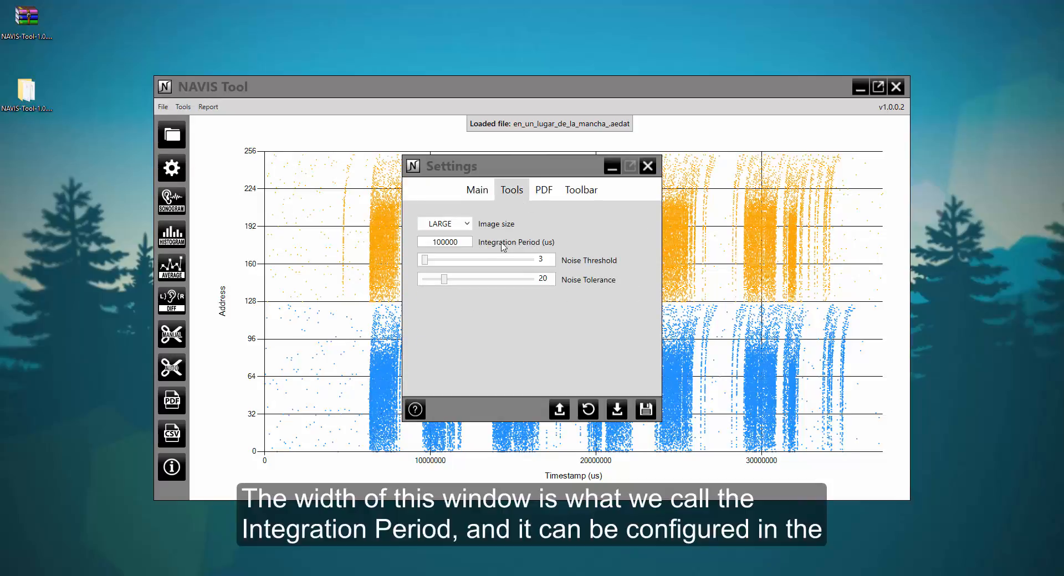
pyautogui.click(433, 242)
pyautogui.moveTo(435, 242); pyautogui.dragTo(463, 243)
pyautogui.click(469, 243)
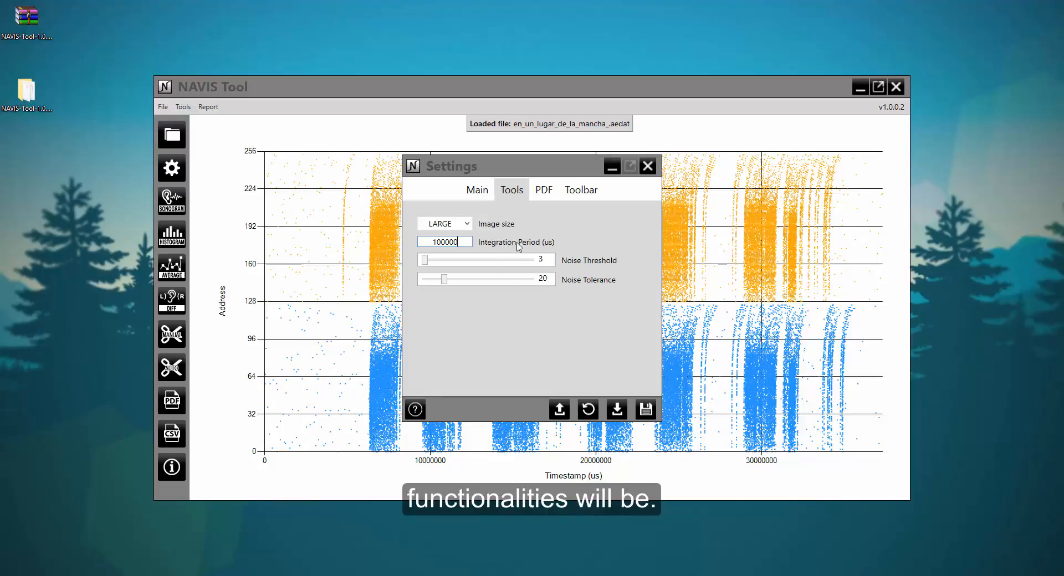
pyautogui.click(647, 166)
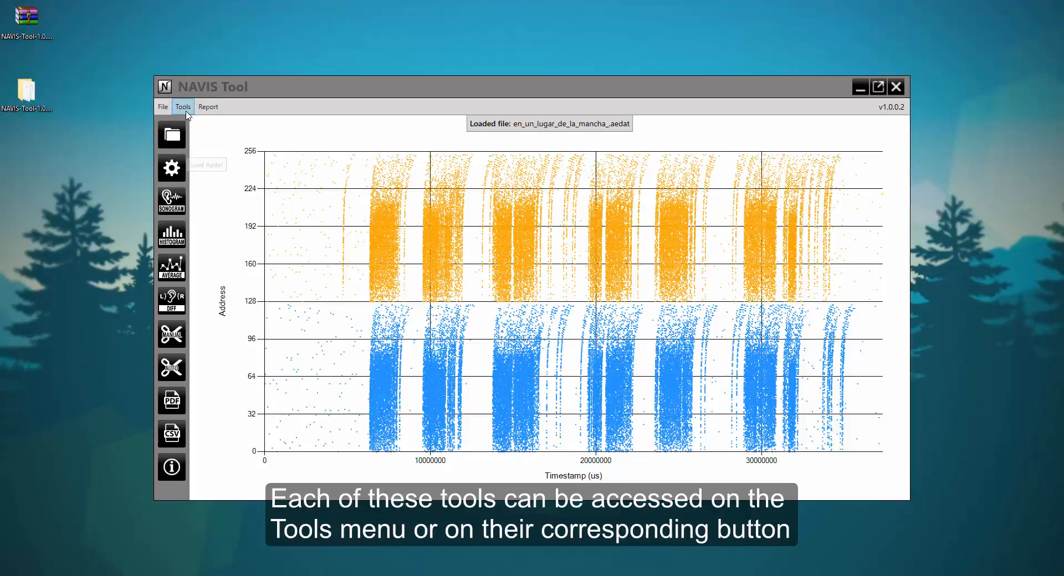
# Generate the sonogram of the loaded aedat file
pyautogui.click(183, 107)
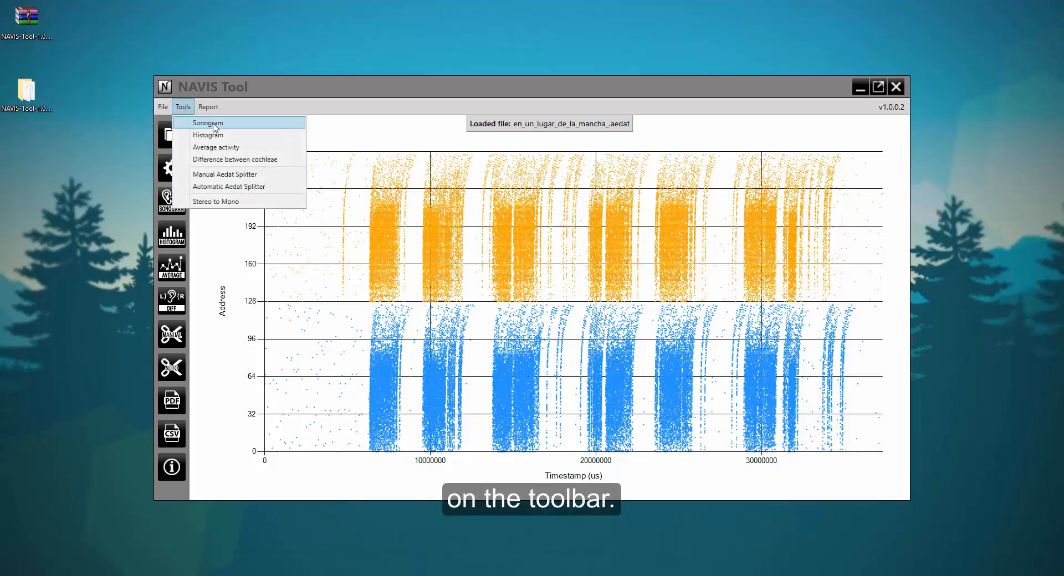
pyautogui.click(217, 239)
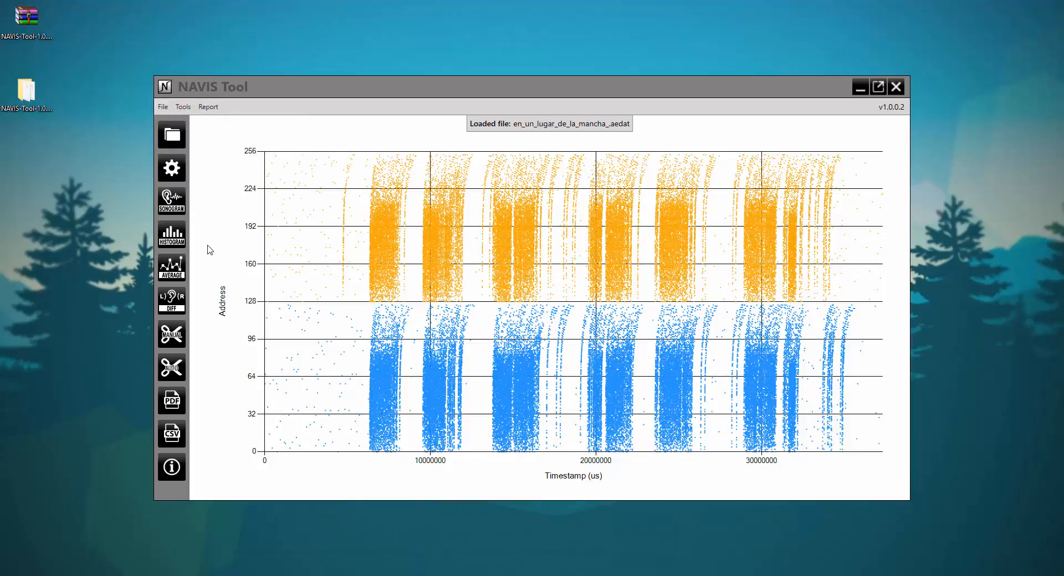
pyautogui.click(177, 194)
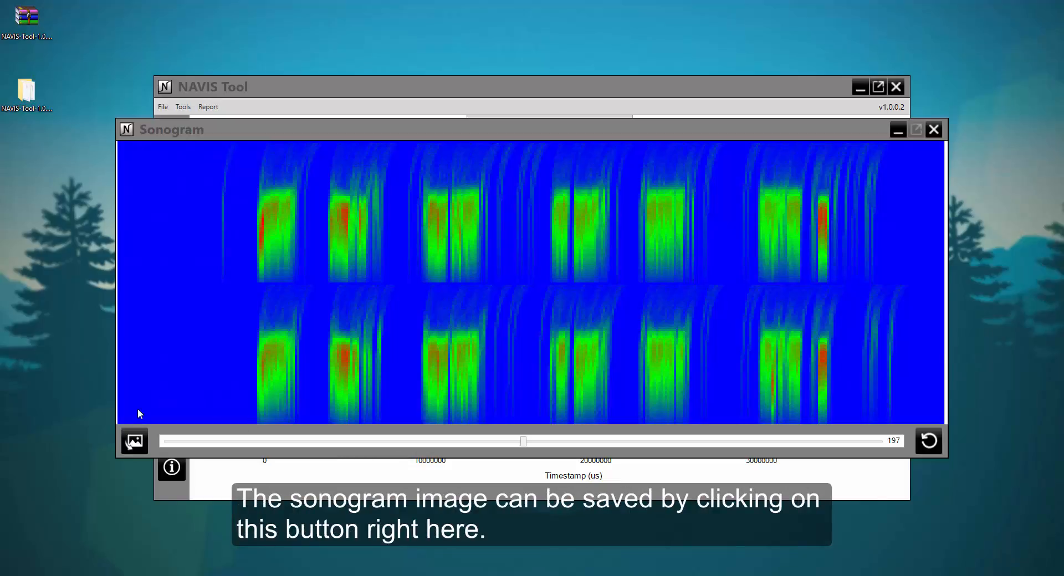
# Save the sonogram image to the desktop as sonogram in PNG format, and open the saved image to check it
pyautogui.click(143, 437)
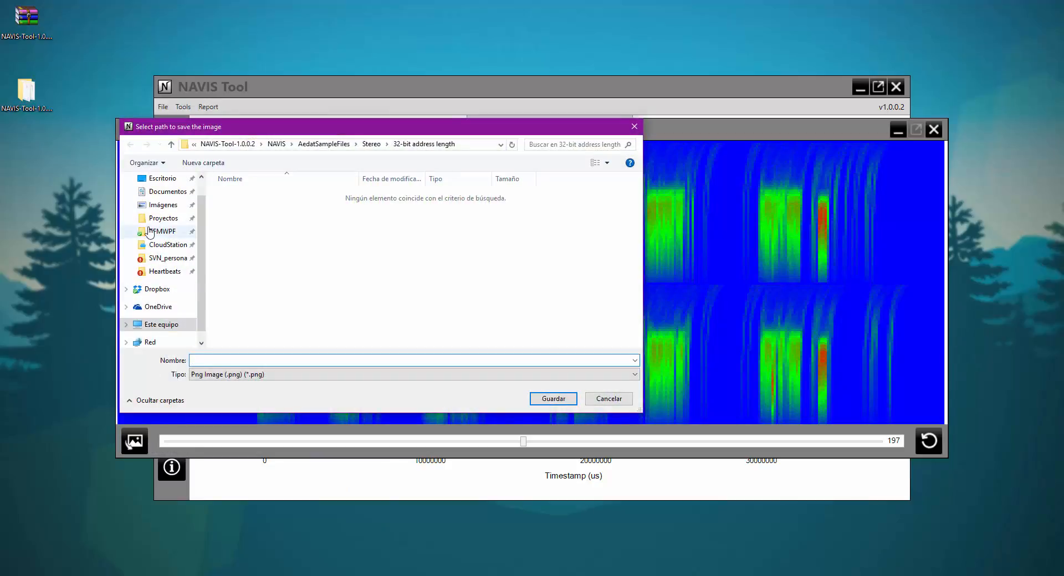
pyautogui.click(163, 178)
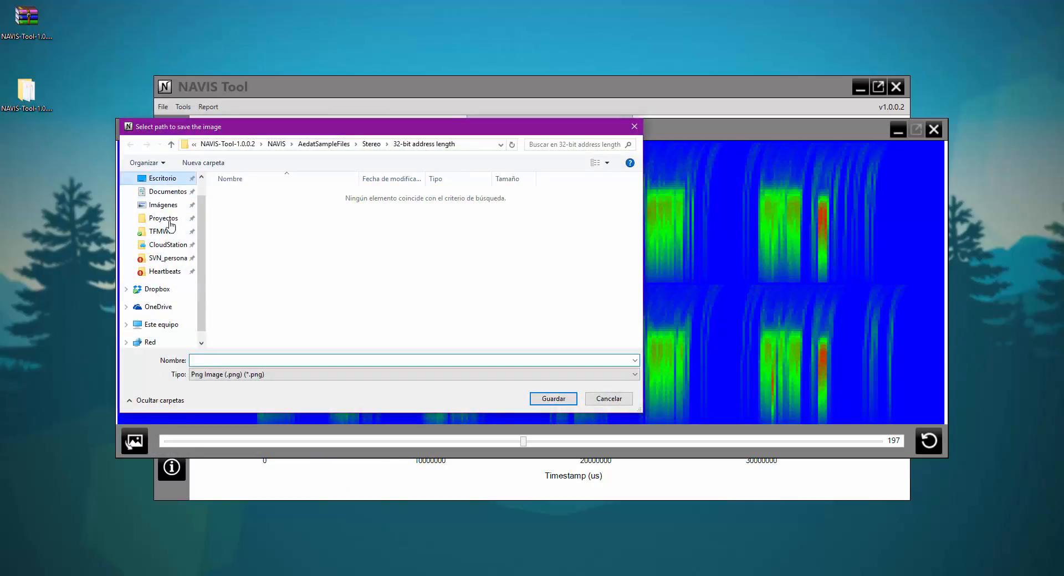
pyautogui.click(219, 361)
pyautogui.write('sonogram')
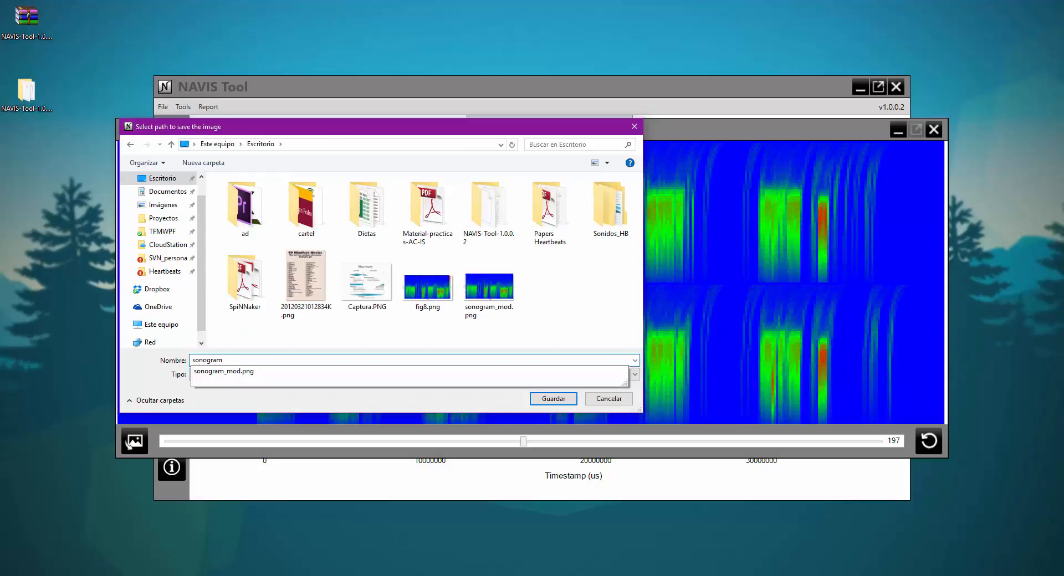
pyautogui.press('Return')
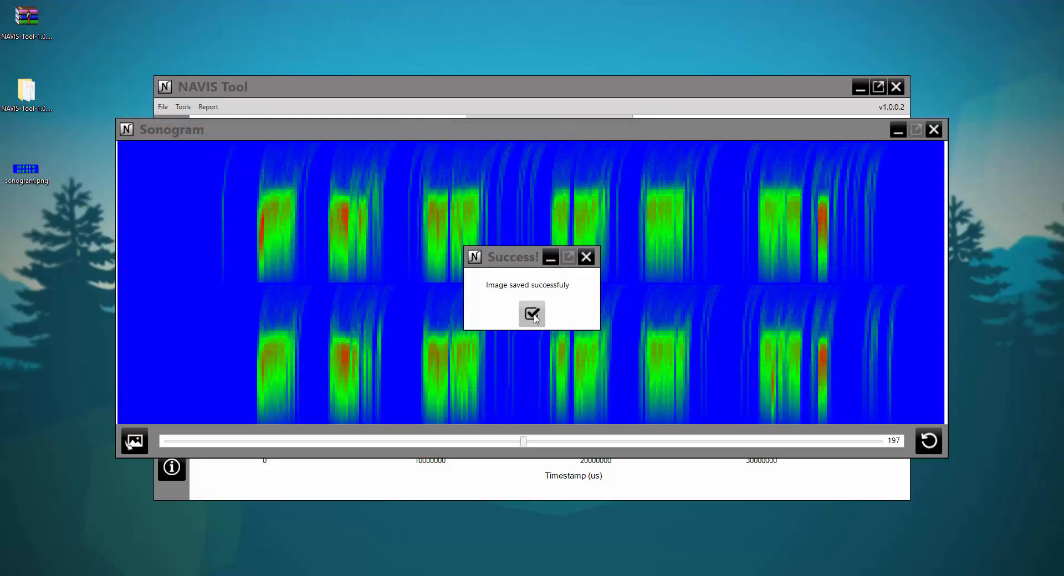
pyautogui.click(532, 315)
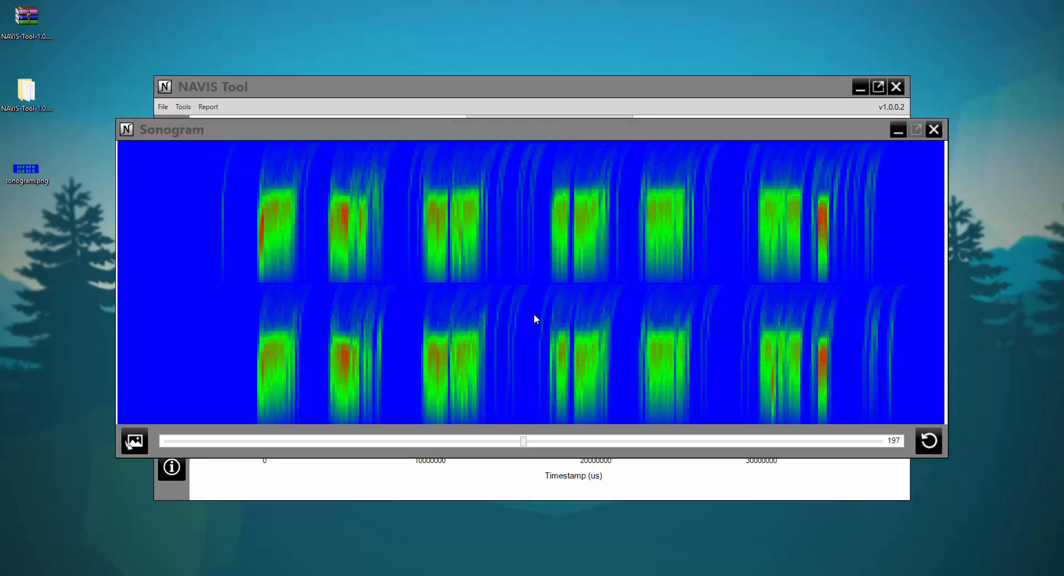
pyautogui.doubleClick(30, 180)
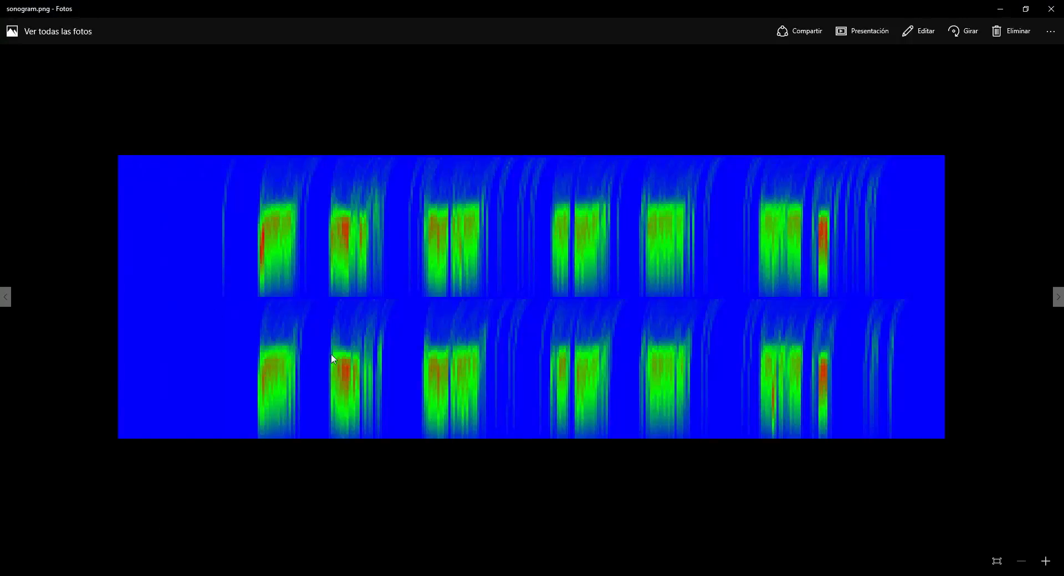
pyautogui.click(1050, 9)
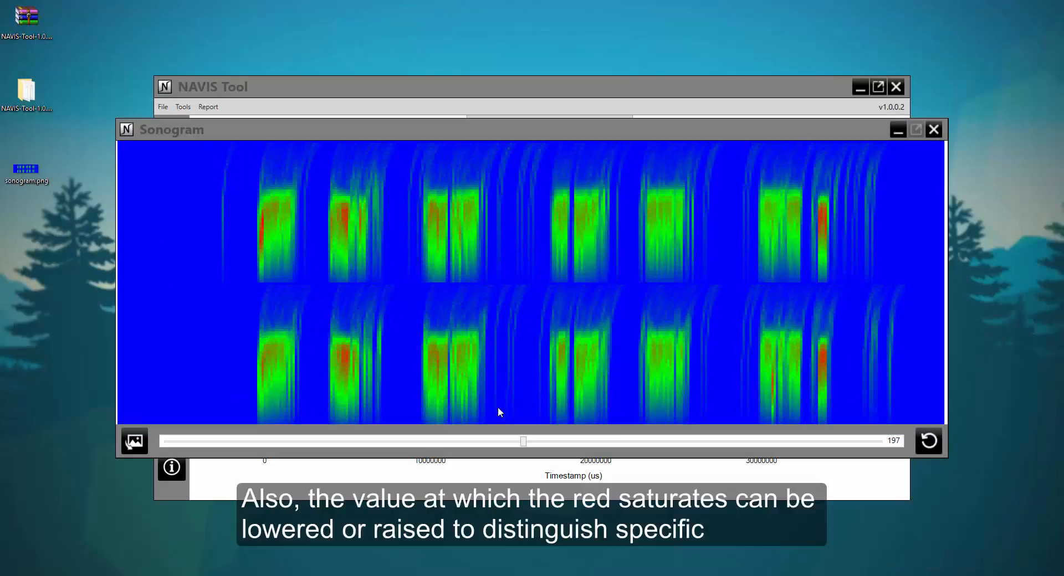
# Lower the sonogram's red saturation value to 142, restore it to the default, and close the sonogram
pyautogui.moveTo(525, 442); pyautogui.dragTo(426, 441)
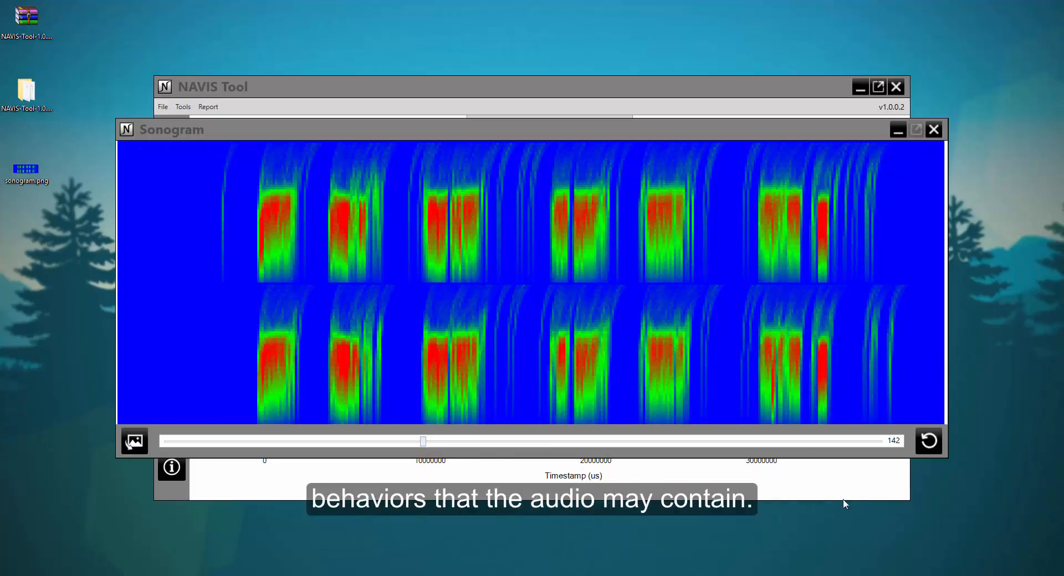
pyautogui.click(927, 442)
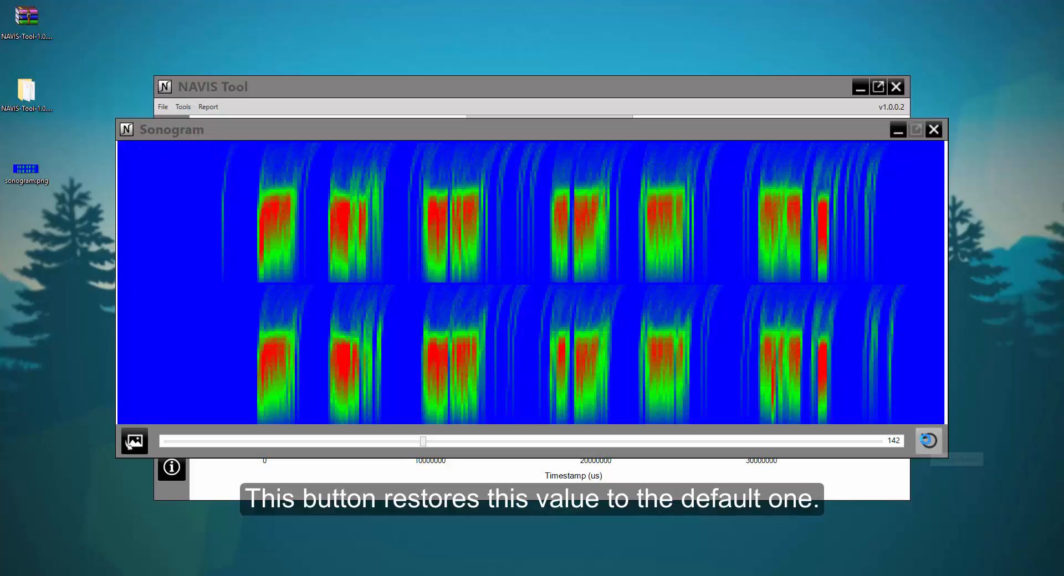
pyautogui.click(928, 442)
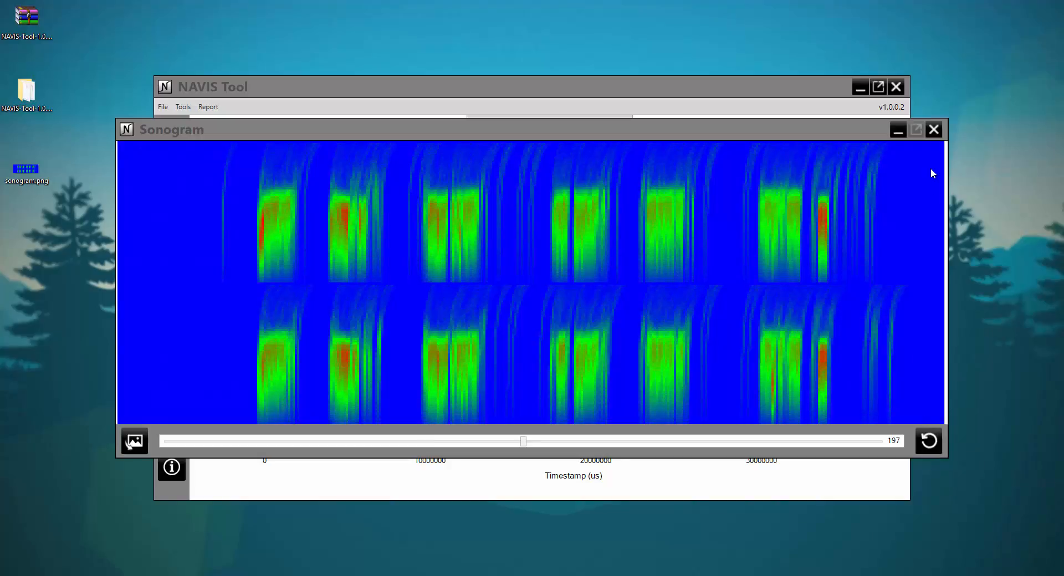
pyautogui.click(933, 129)
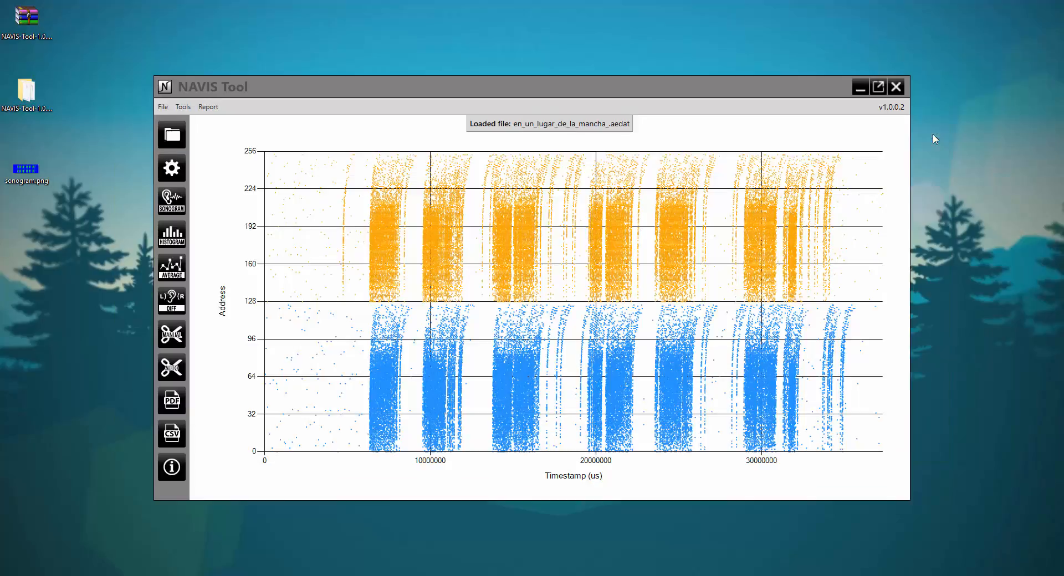
# Generate the difference between cochleae for the loaded aedat file, view it, and close it
pyautogui.click(191, 107)
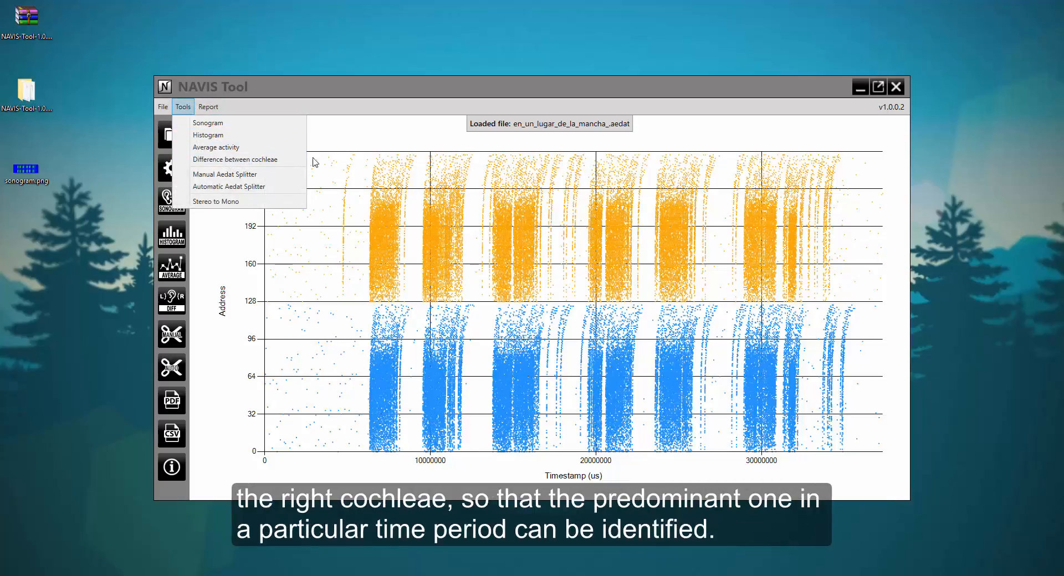
pyautogui.click(343, 159)
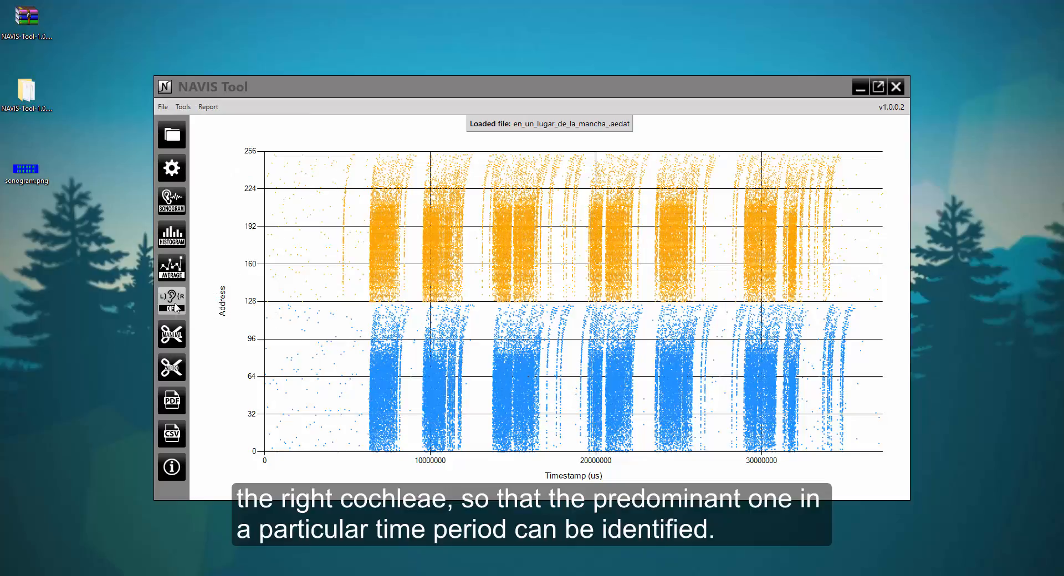
pyautogui.click(172, 302)
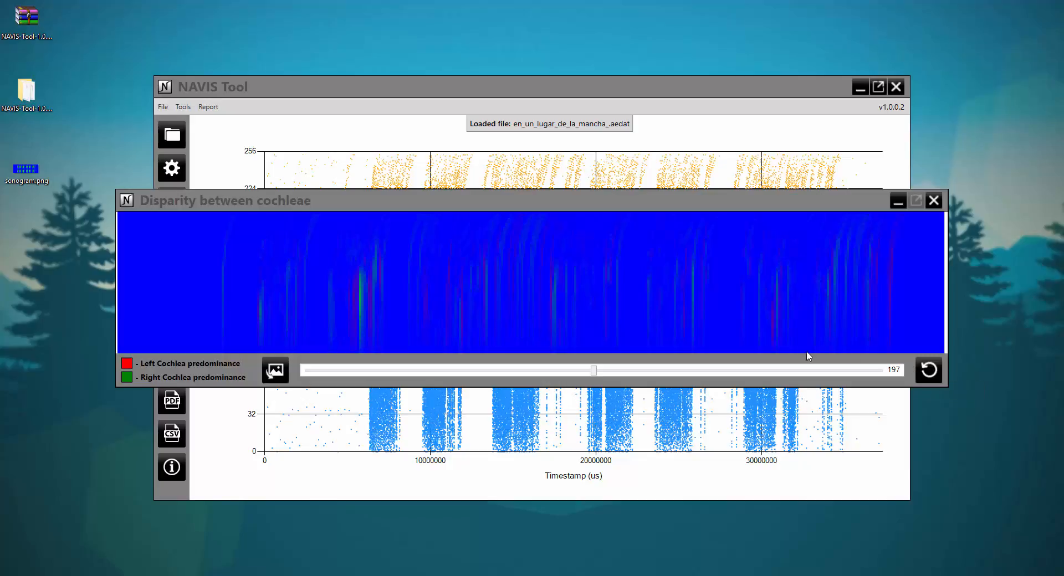
pyautogui.click(933, 203)
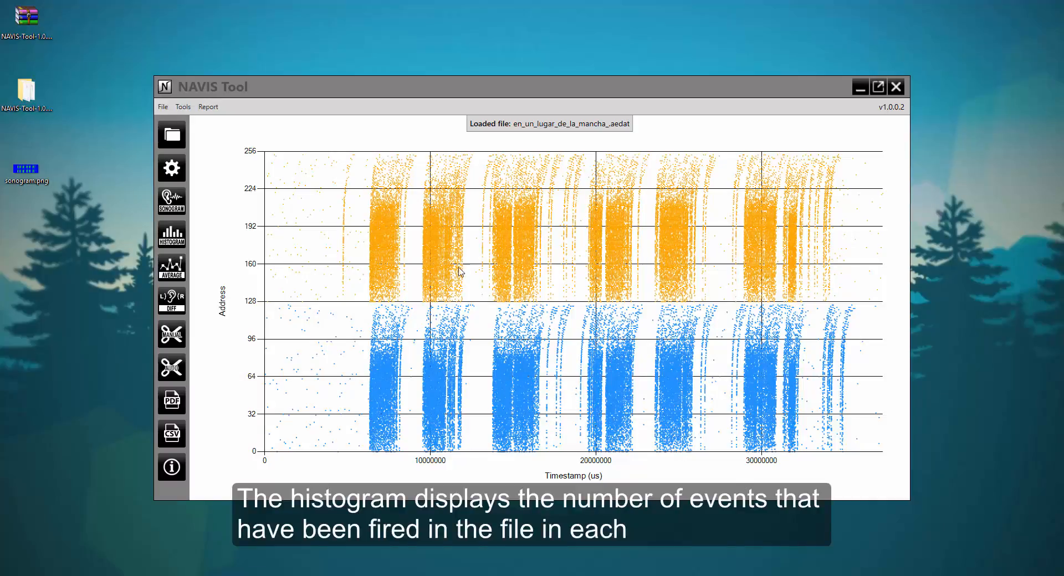
# Generate the histogram of the loaded file, compare it with and without the Normalized option, and close it
pyautogui.click(183, 107)
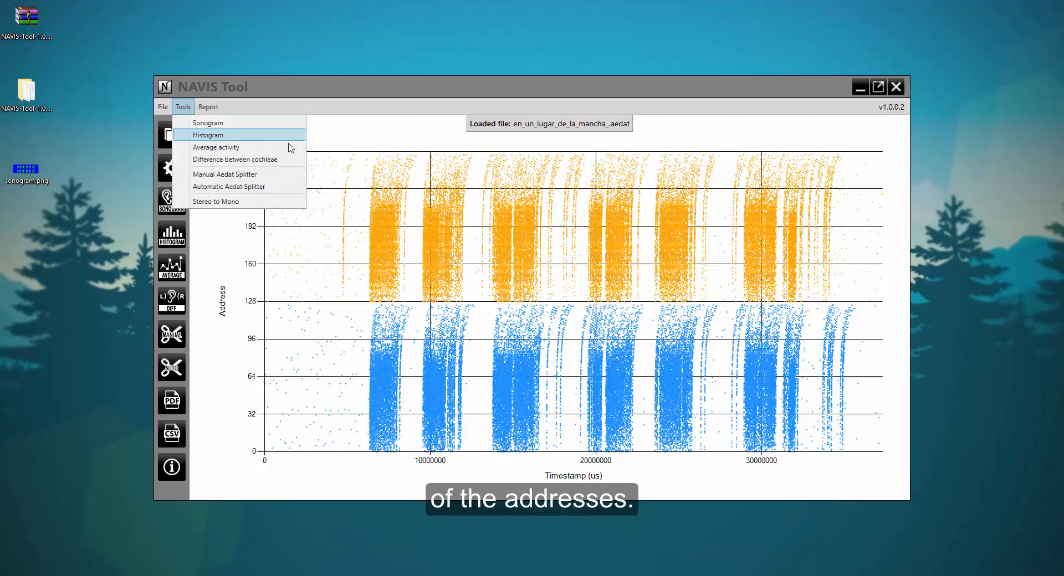
pyautogui.click(258, 271)
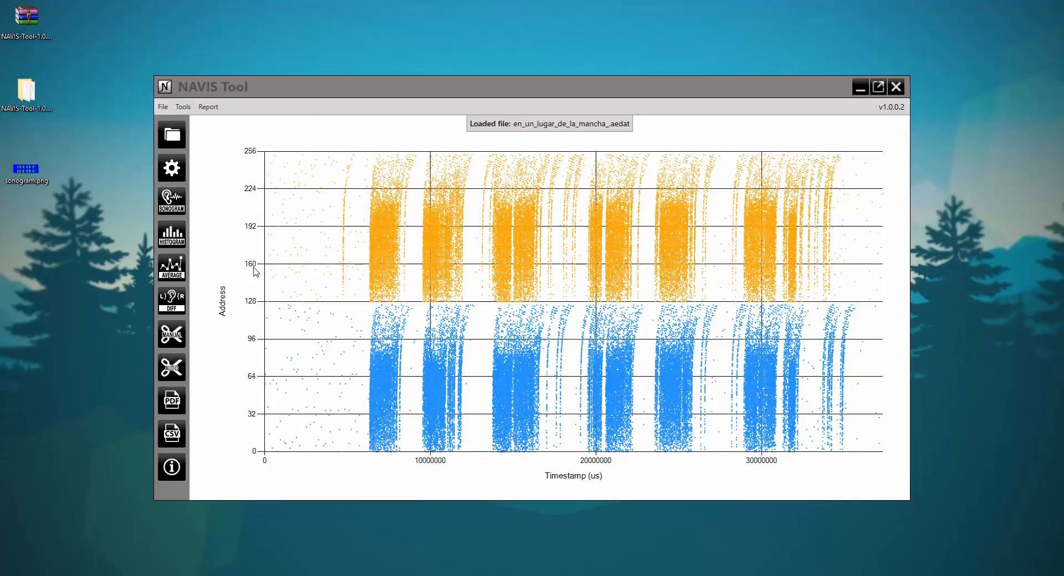
pyautogui.click(171, 232)
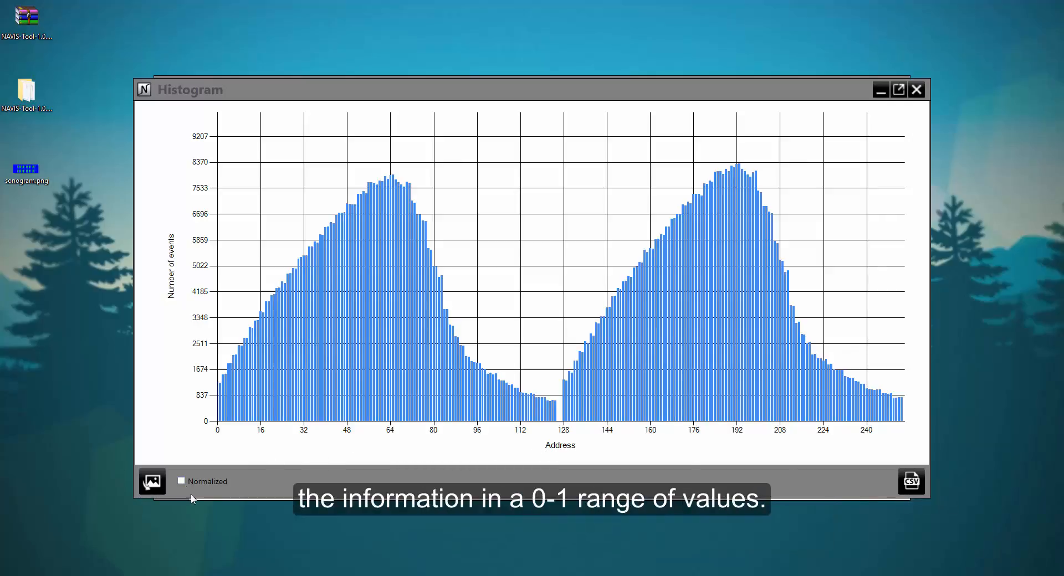
pyautogui.click(200, 481)
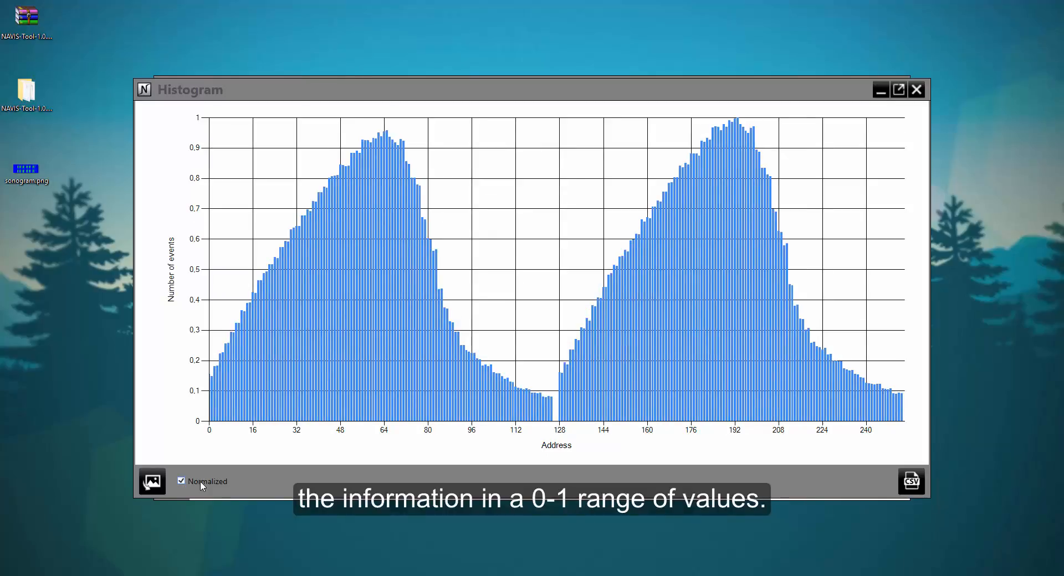
pyautogui.click(200, 481)
pyautogui.click(201, 481)
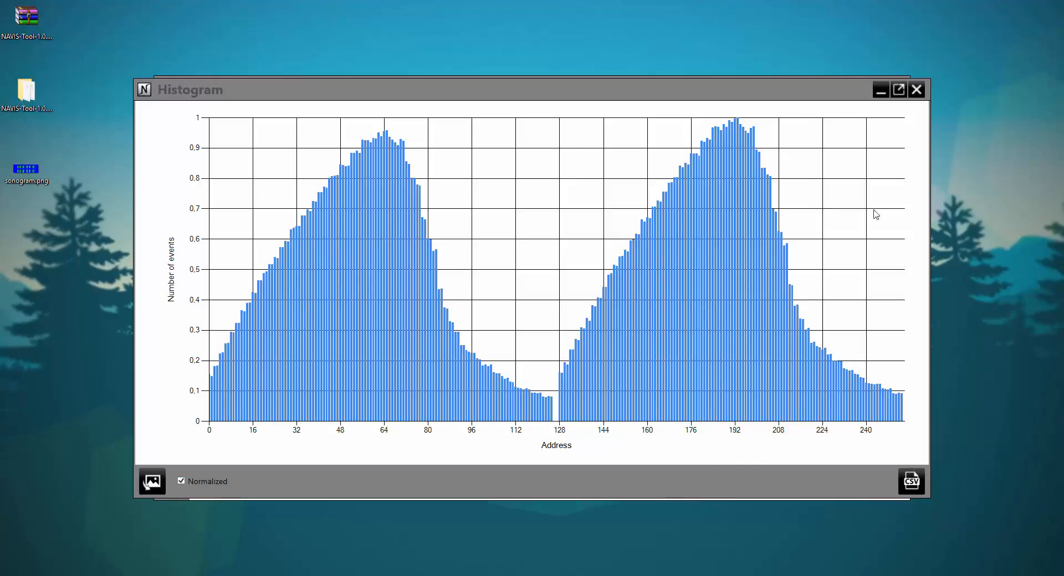
pyautogui.click(916, 91)
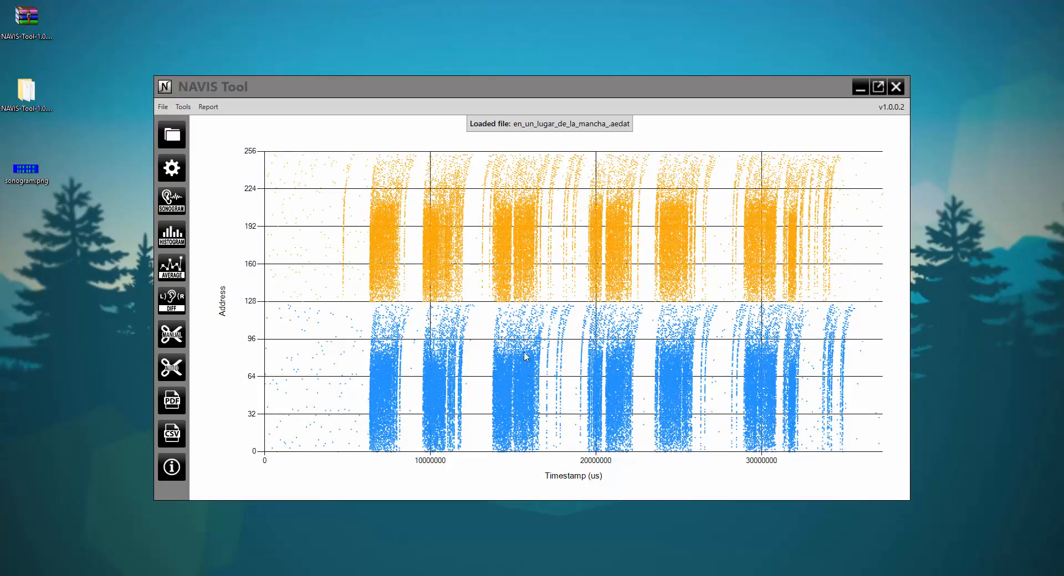
# Generate the average activity chart for the left and right cochleae, view it, and close it
pyautogui.click(185, 108)
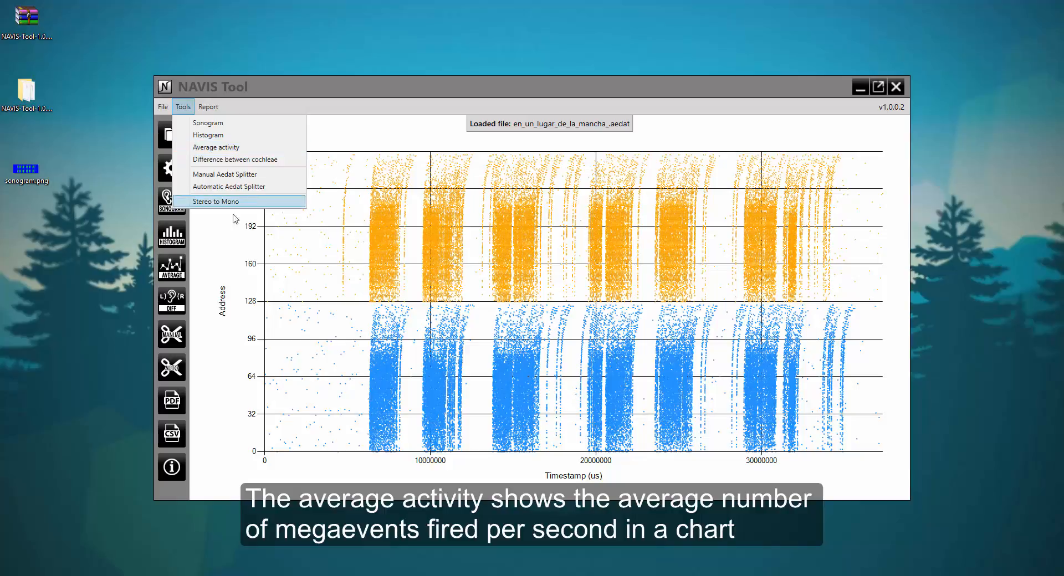
pyautogui.click(226, 245)
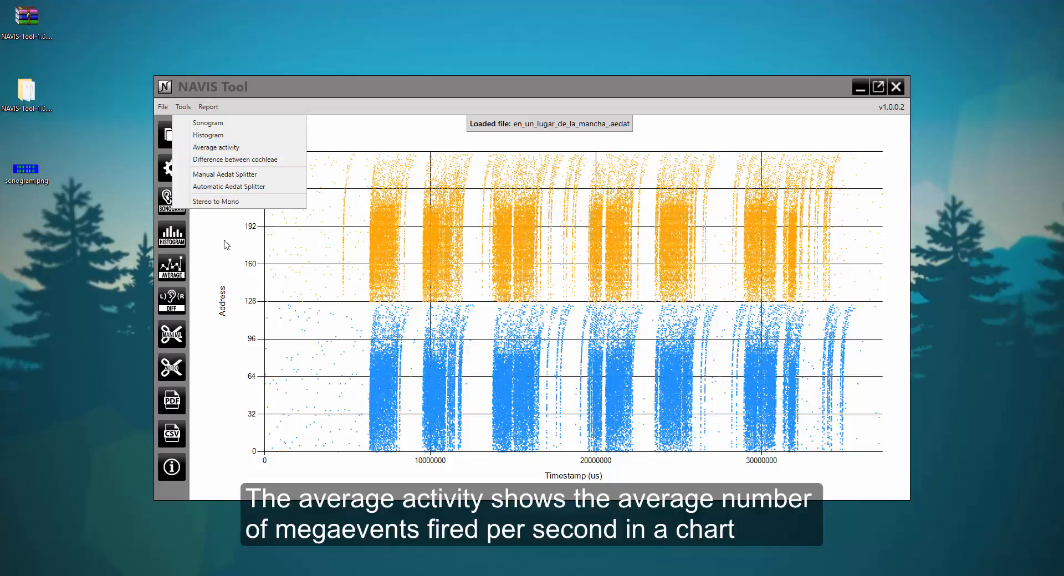
pyautogui.click(178, 268)
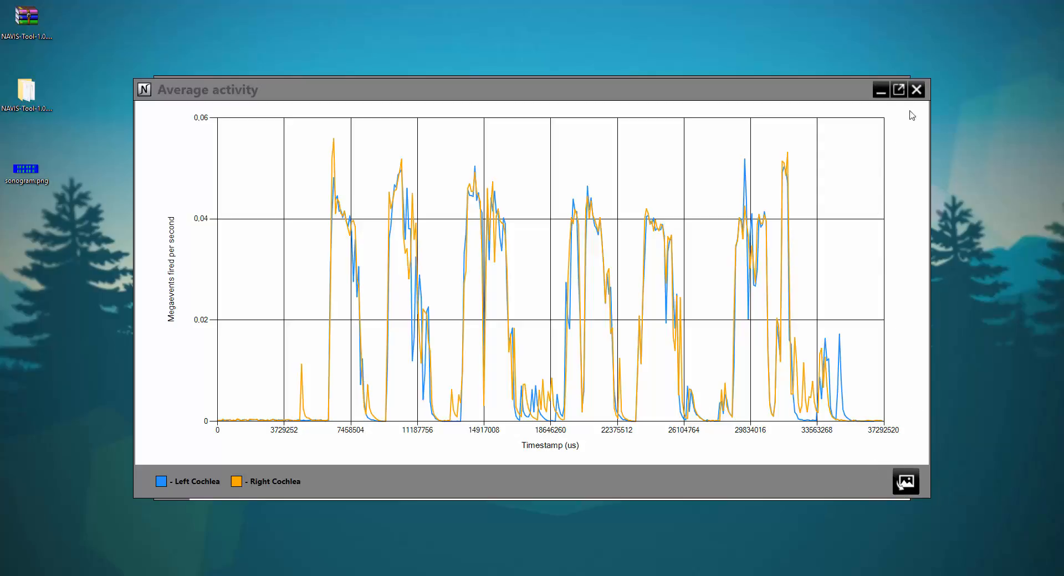
pyautogui.click(916, 90)
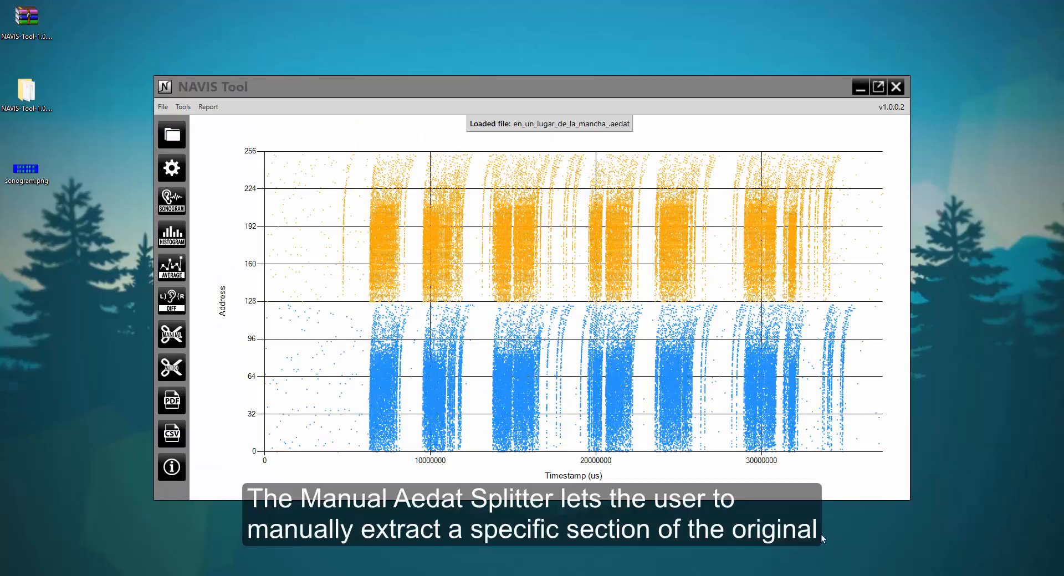
# Start the Manual Aedat Splitter and show its help on choosing the first and last timestamps
pyautogui.click(188, 112)
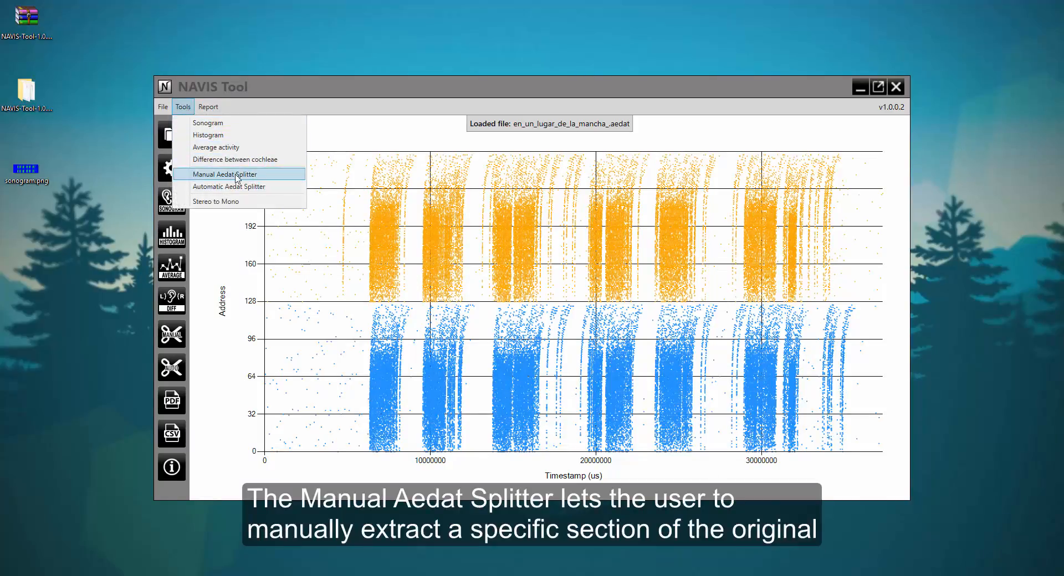
pyautogui.click(233, 252)
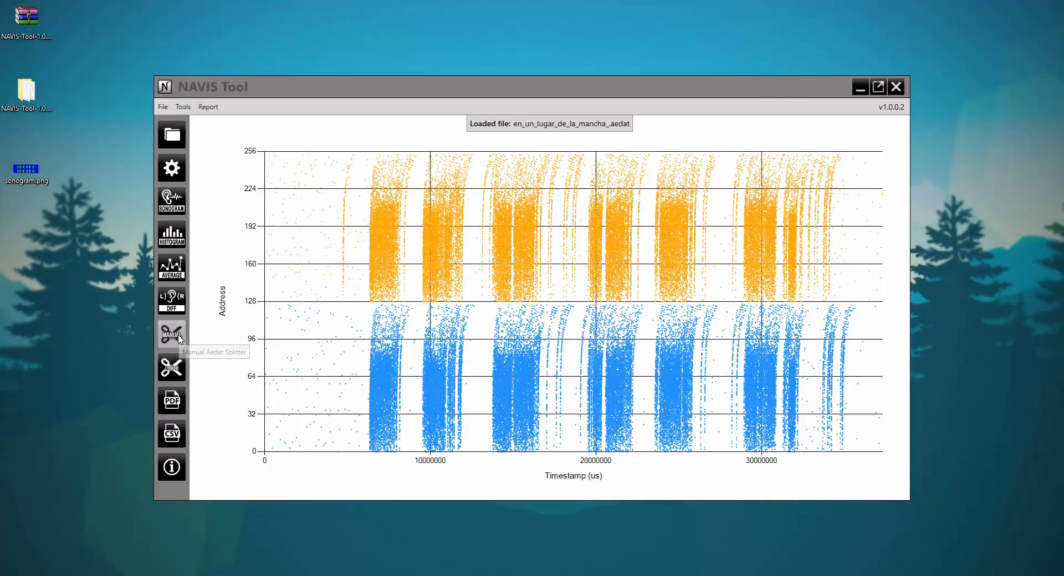
pyautogui.click(179, 339)
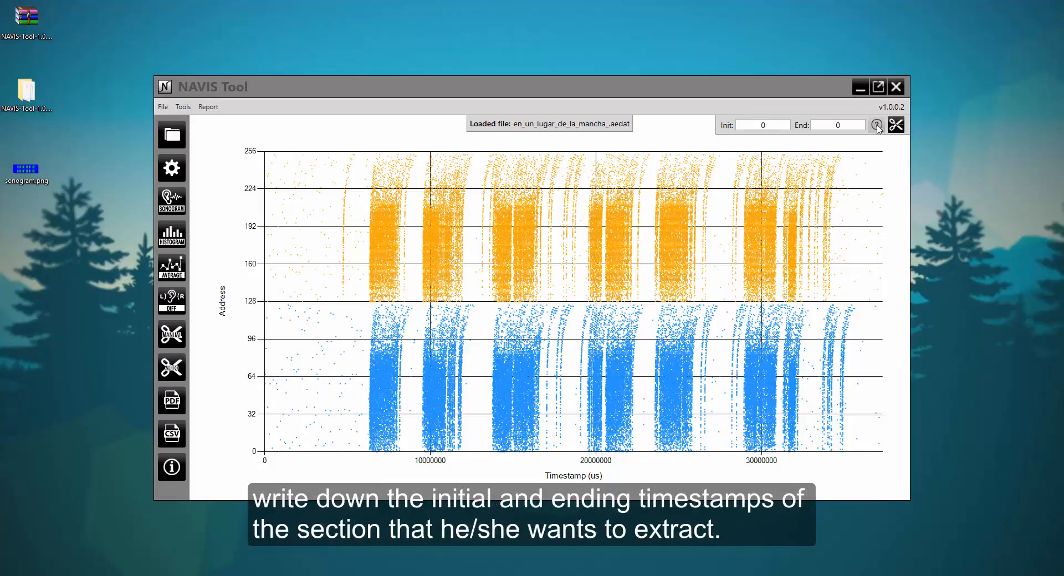
pyautogui.moveTo(877, 128)
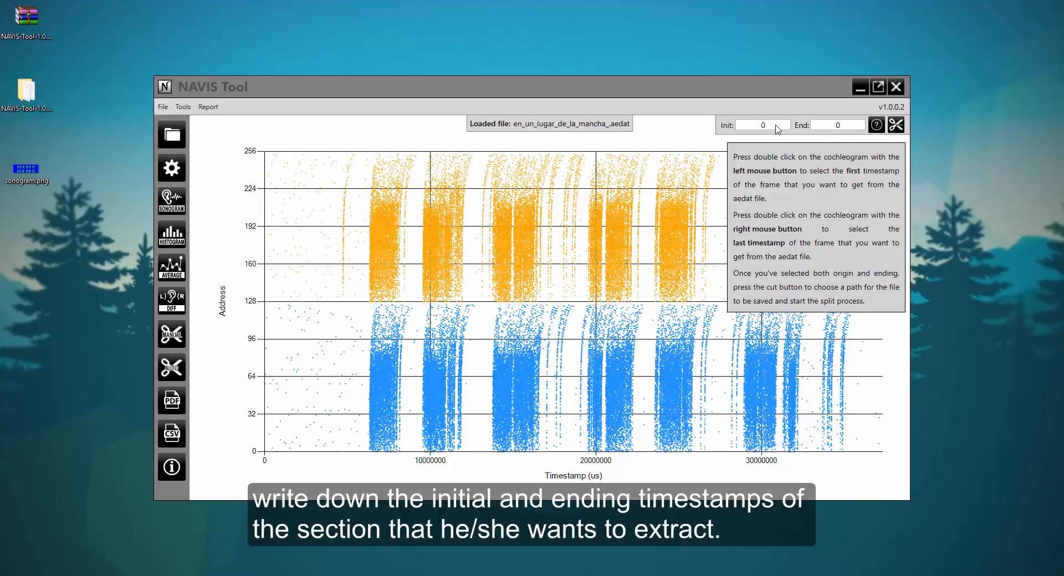
# Enter 5245 as the Init timestamp and 89789 as the End timestamp of the section to extract
pyautogui.click(776, 125)
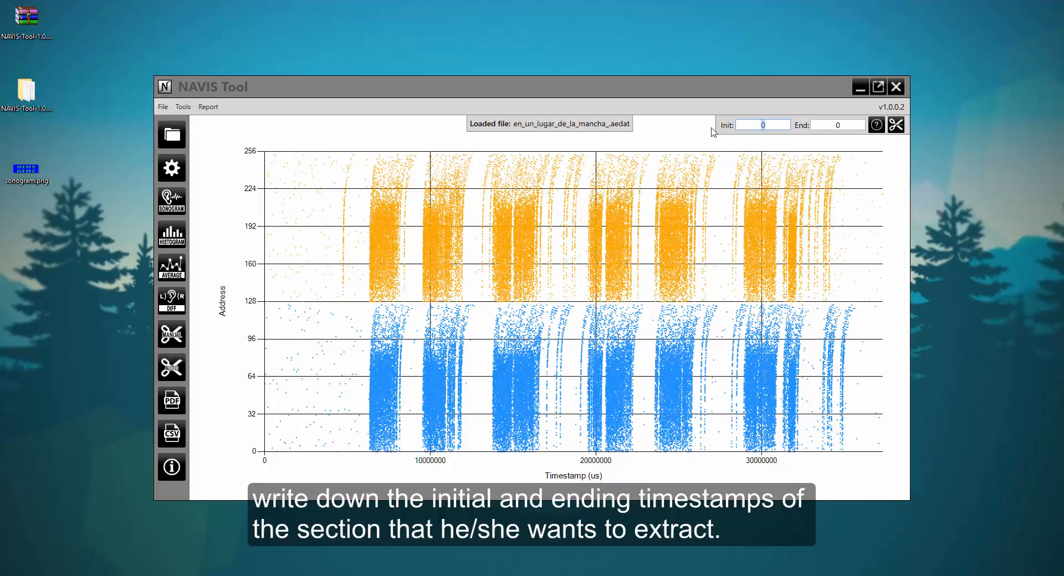
pyautogui.write('5245')
pyautogui.moveTo(846, 126); pyautogui.dragTo(762, 124)
pyautogui.write('897')
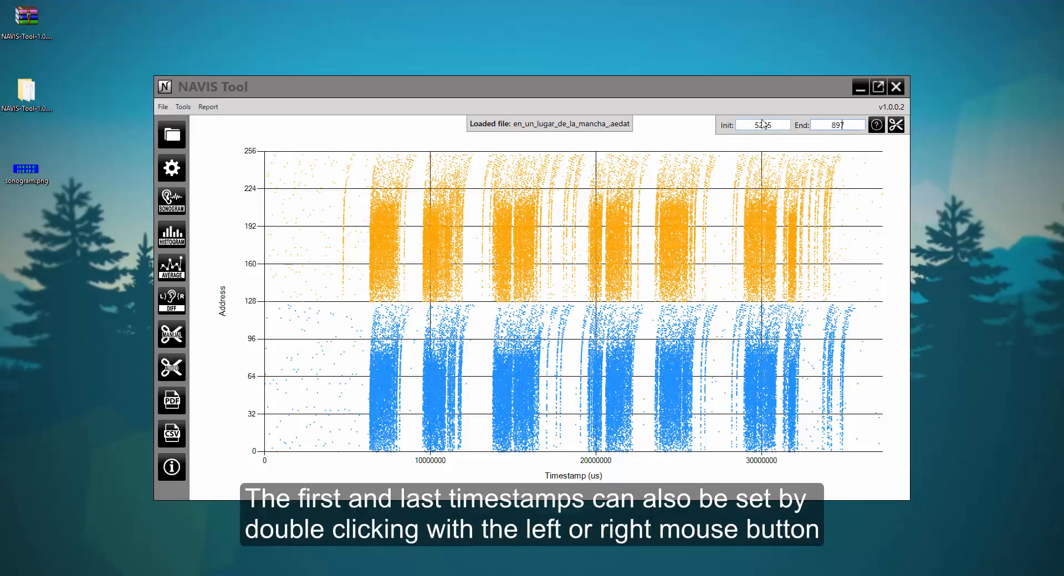
pyautogui.write('89')
# Mark the first activity burst, from timestamp 6251121 to 9059768, on the cochleogram and save it to the desktop as en_test.aedat
pyautogui.click(369, 259)
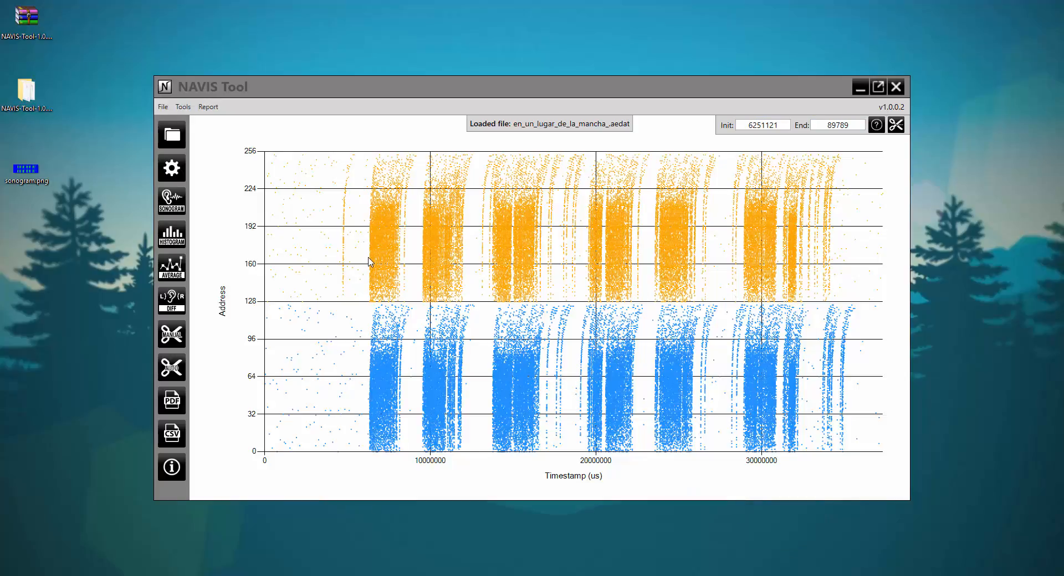
pyautogui.rightClick(415, 257)
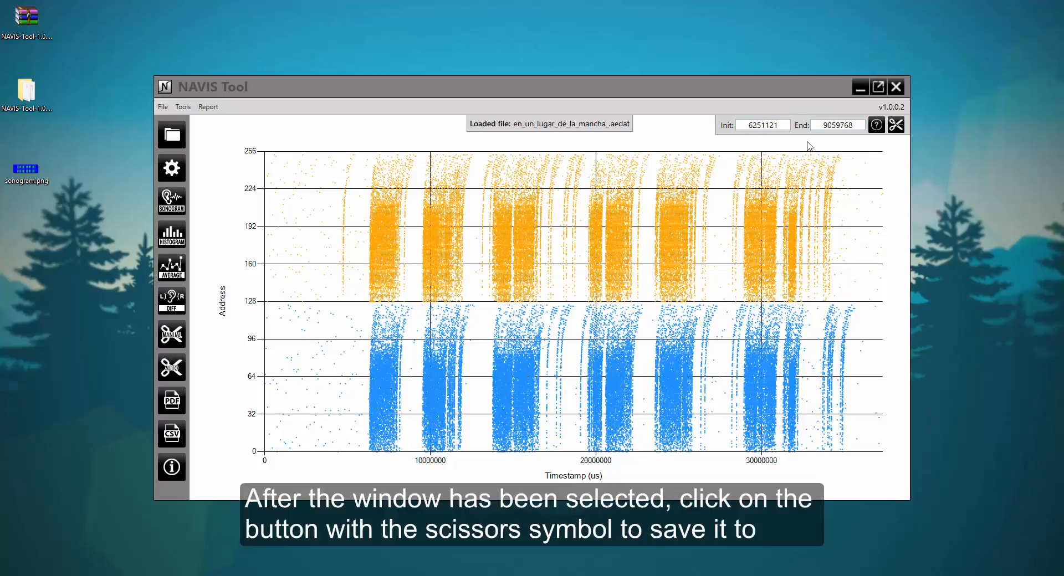
pyautogui.click(895, 125)
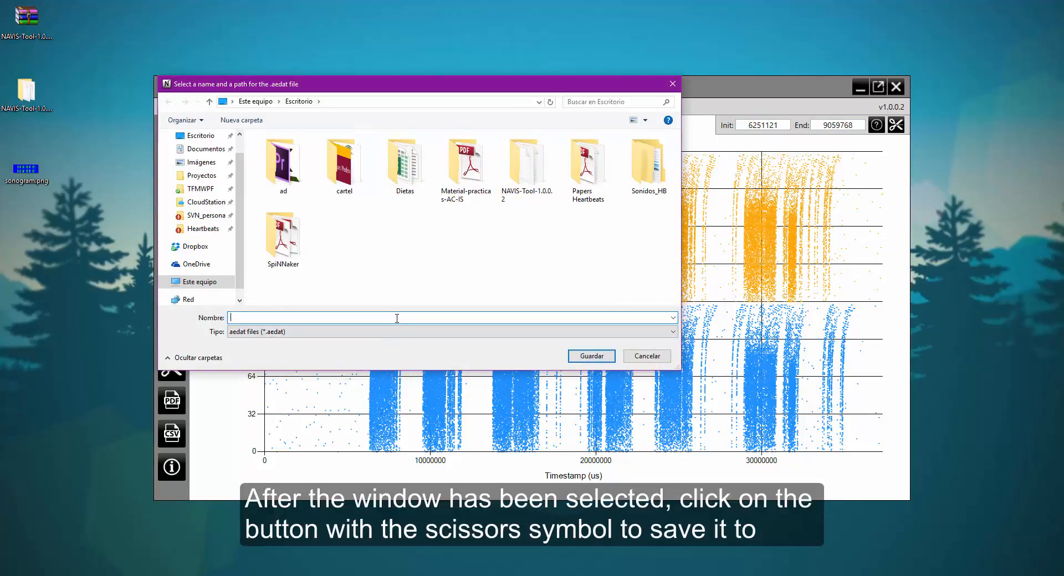
pyautogui.write('en_test')
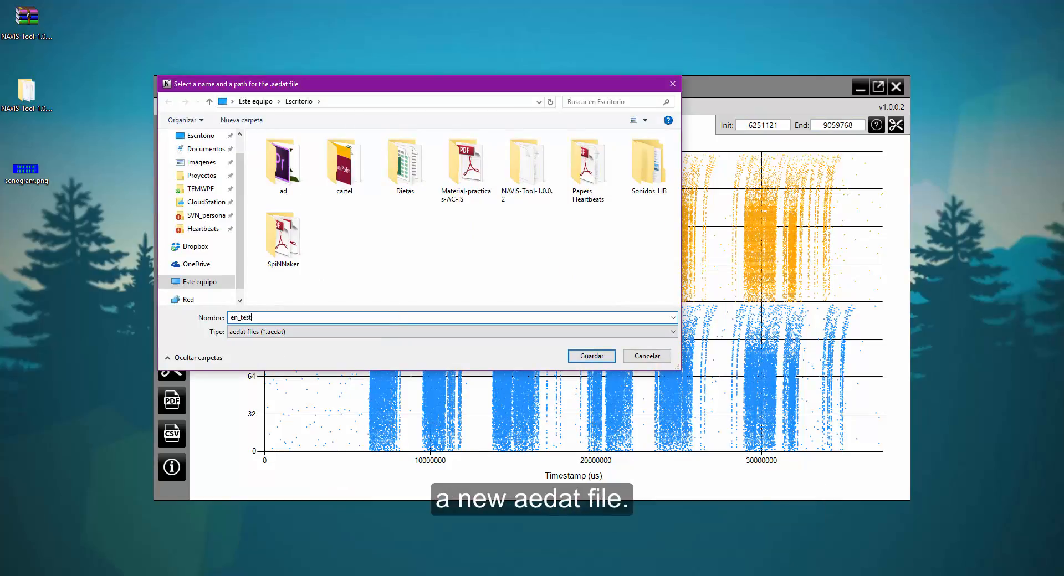
pyautogui.click(610, 358)
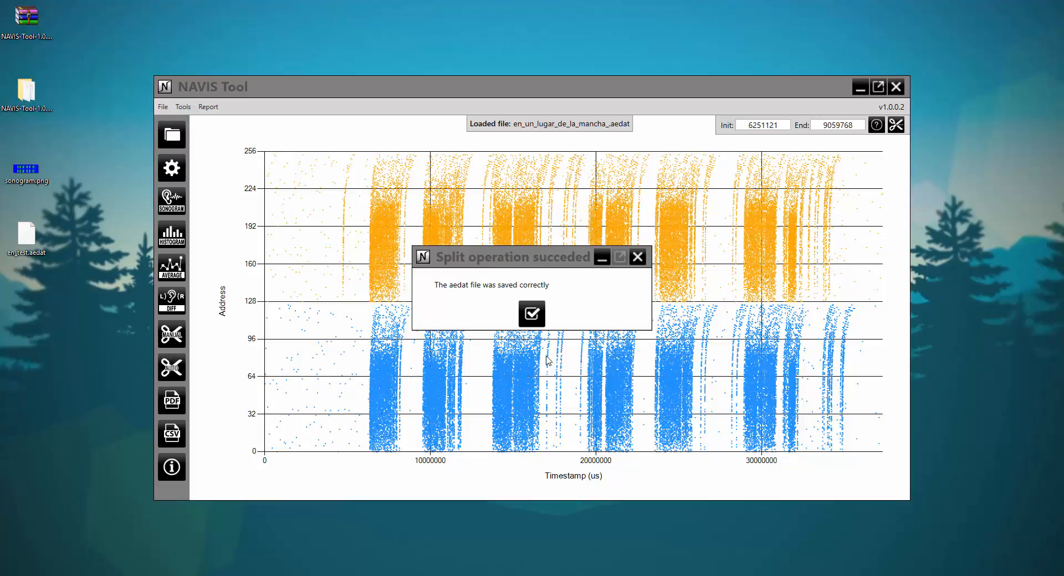
pyautogui.click(534, 323)
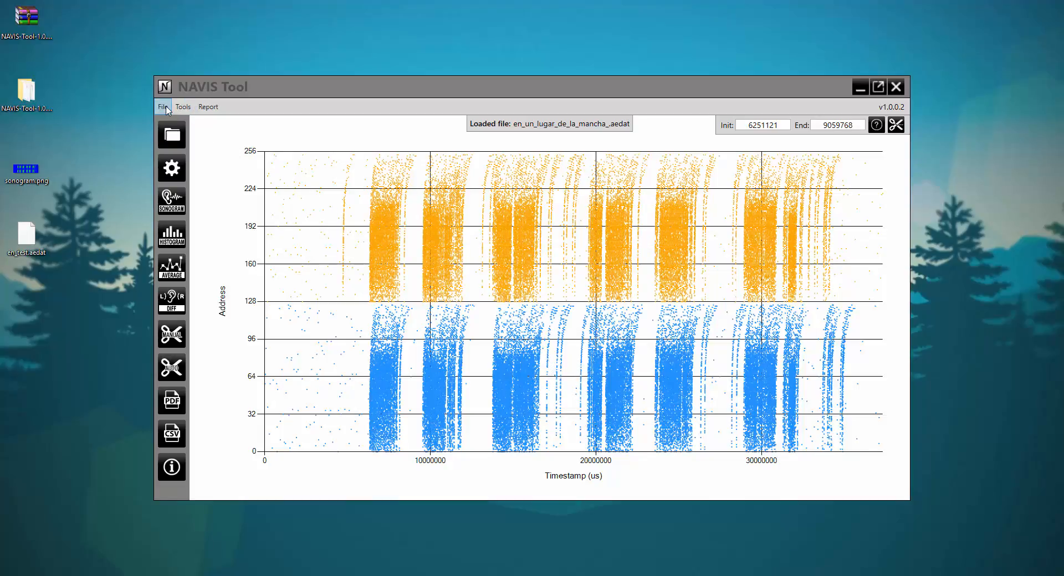
# Load the extracted en_test.aedat file from the desktop to view its cochleogram
pyautogui.click(171, 135)
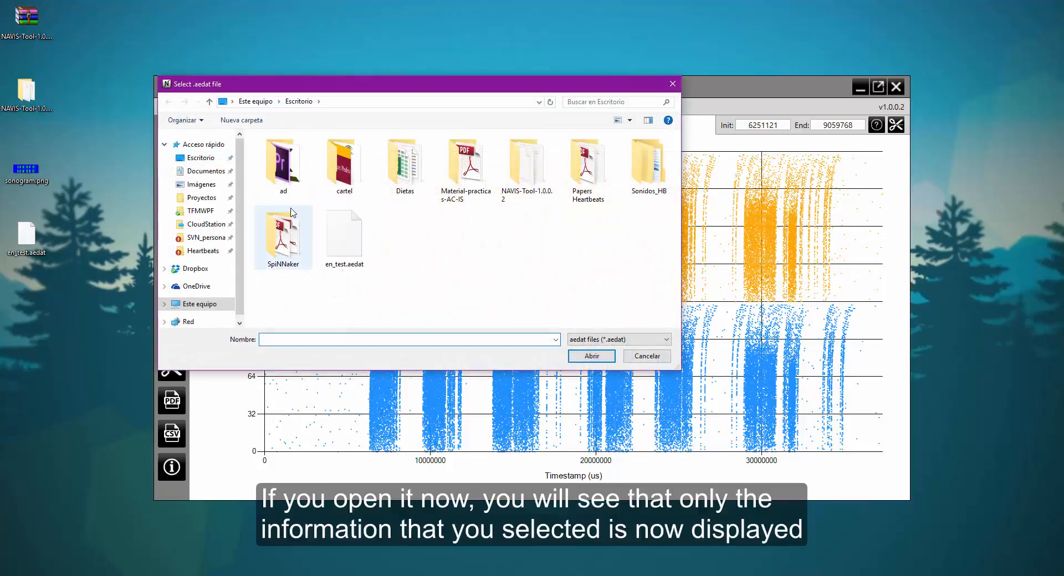
pyautogui.click(349, 244)
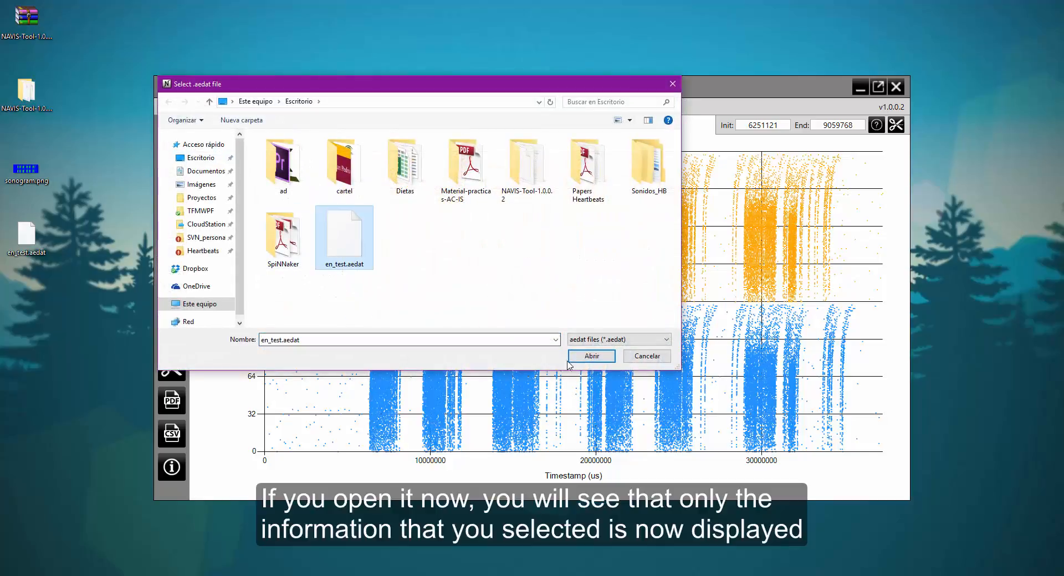
pyautogui.click(591, 355)
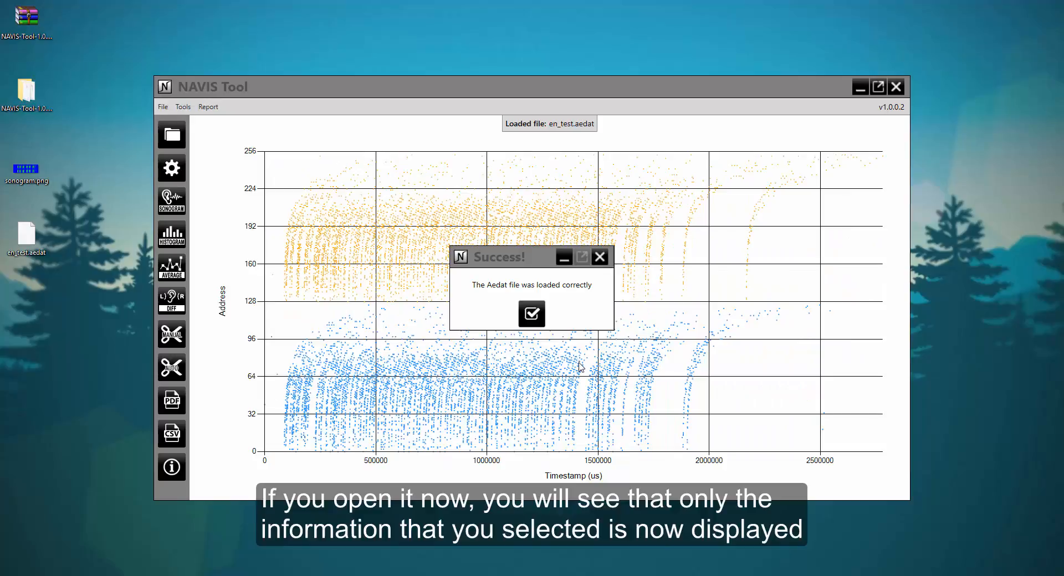
pyautogui.click(535, 320)
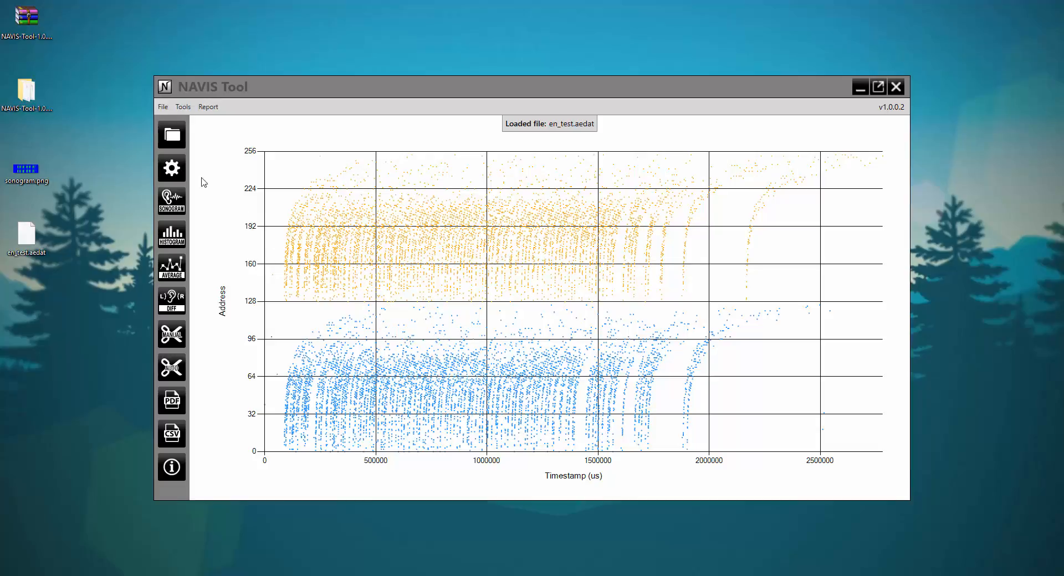
# Load en_un_lugar_de_la_mancha_.aedat again from the 32-bit address length folder of the Stereo sample files
pyautogui.click(173, 137)
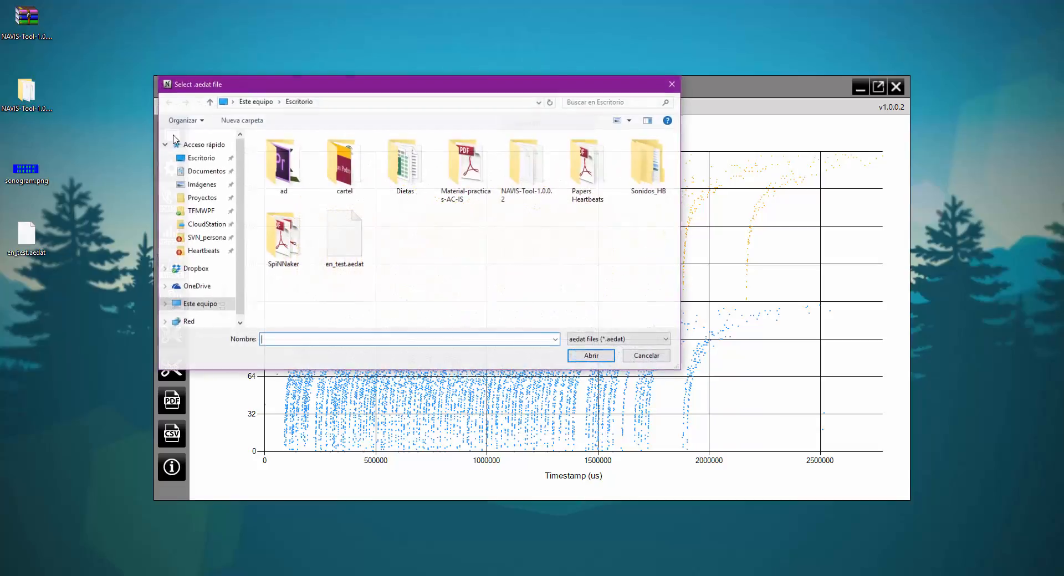
pyautogui.doubleClick(508, 185)
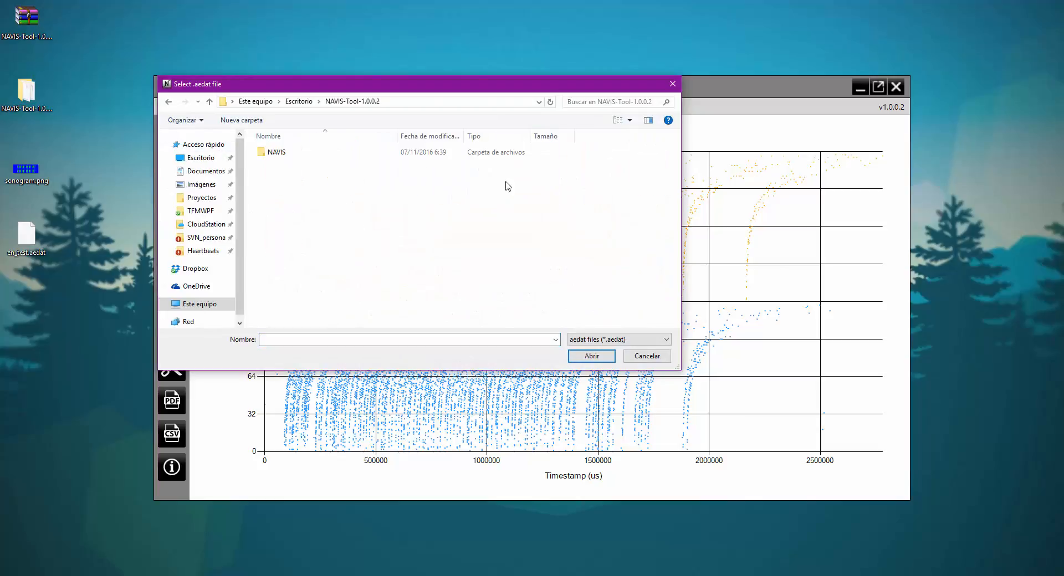
pyautogui.doubleClick(279, 153)
pyautogui.doubleClick(291, 154)
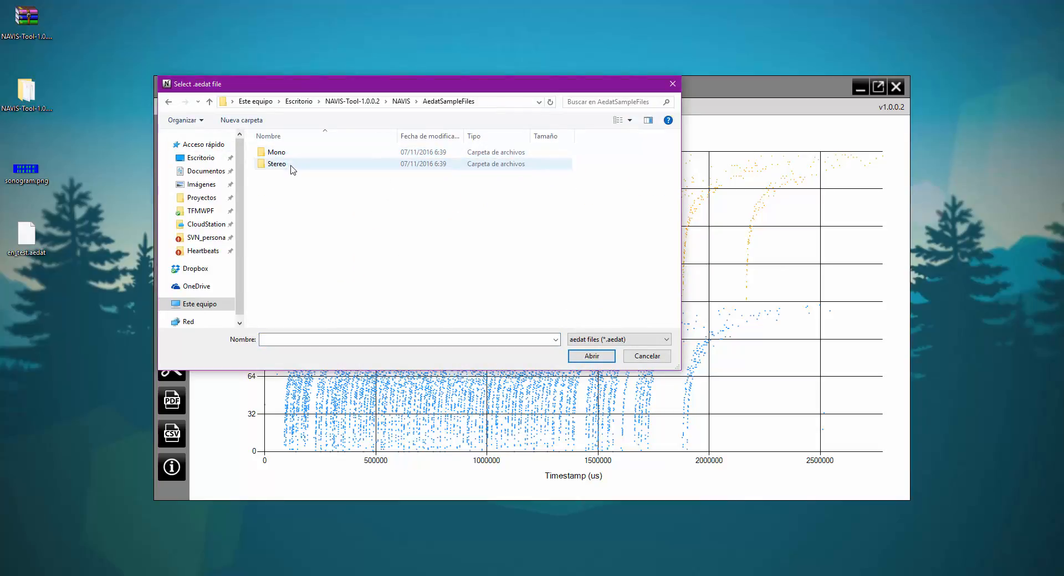
pyautogui.doubleClick(291, 164)
pyautogui.doubleClick(292, 164)
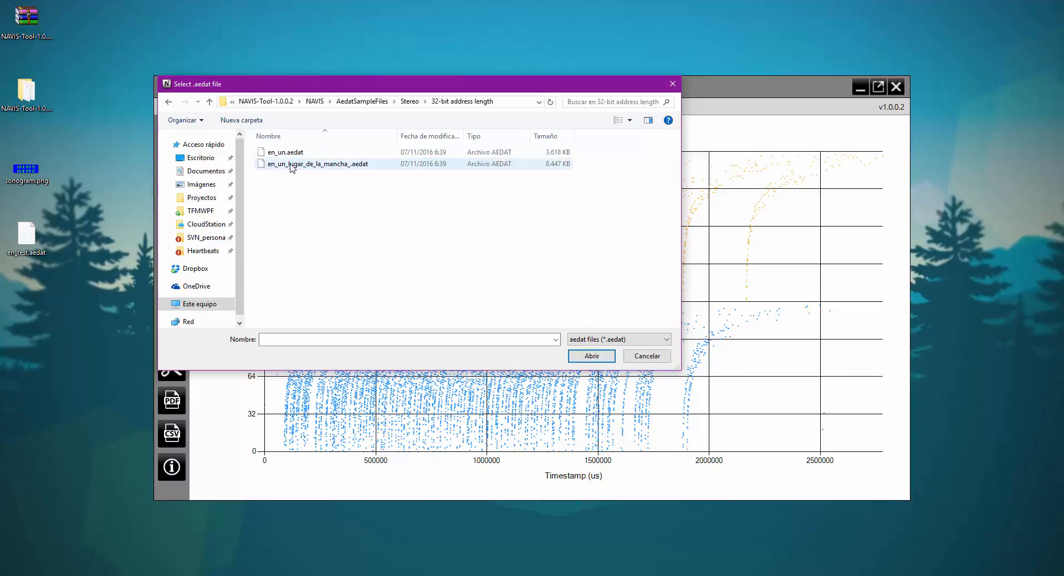
pyautogui.doubleClick(292, 165)
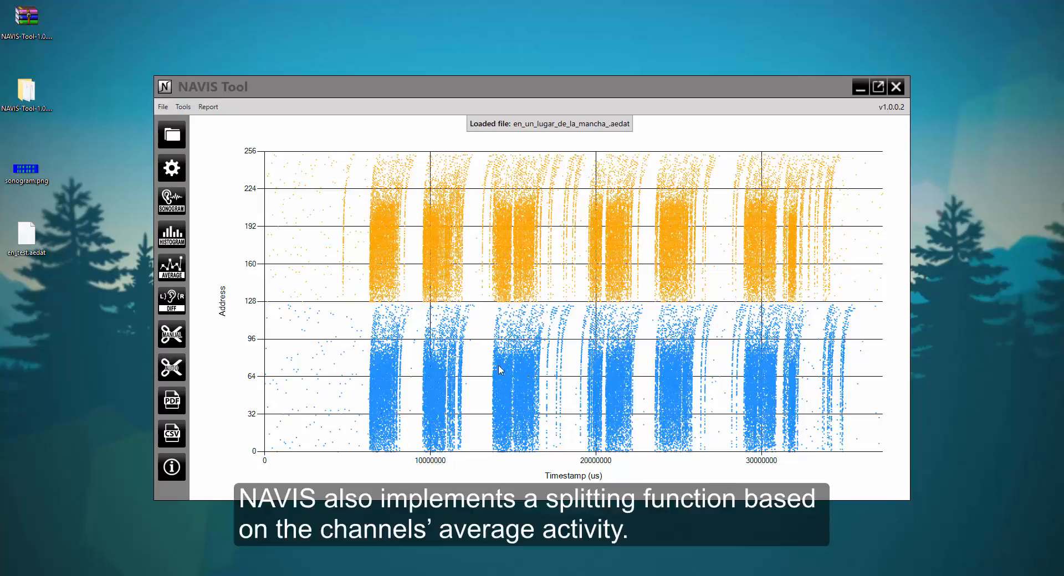
# Run the Automatic Aedat Splitter with Noise Tolerance 20 and Noise Threshold 3, declining the individual cochleogram display, and close the tool
pyautogui.click(186, 109)
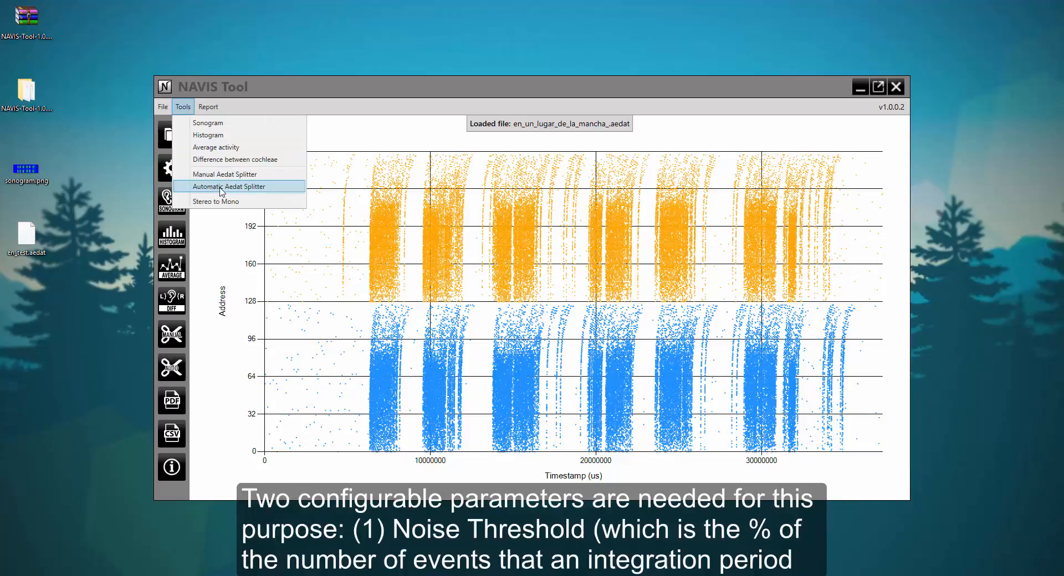
pyautogui.click(224, 250)
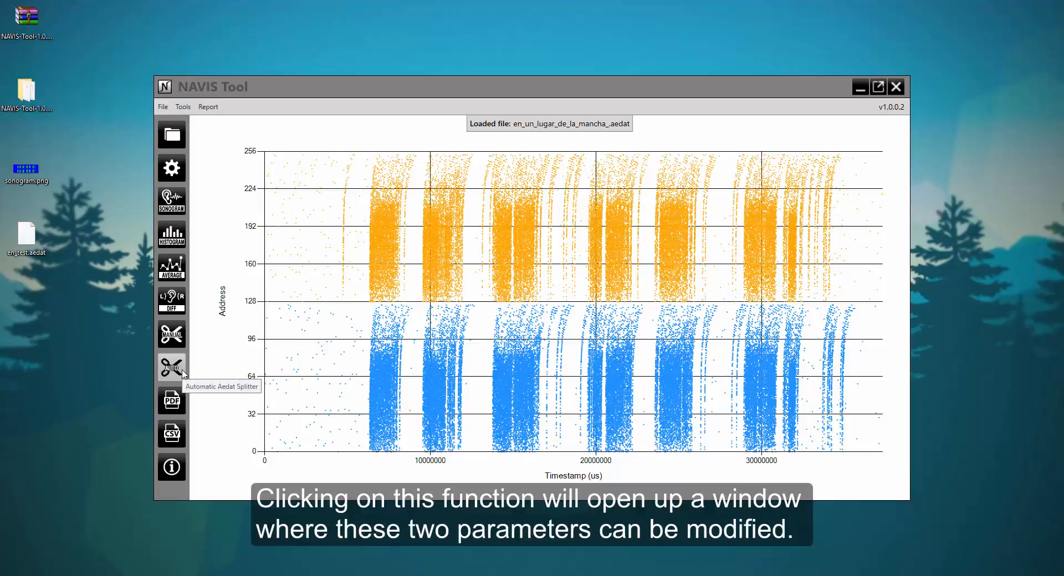
pyautogui.click(181, 370)
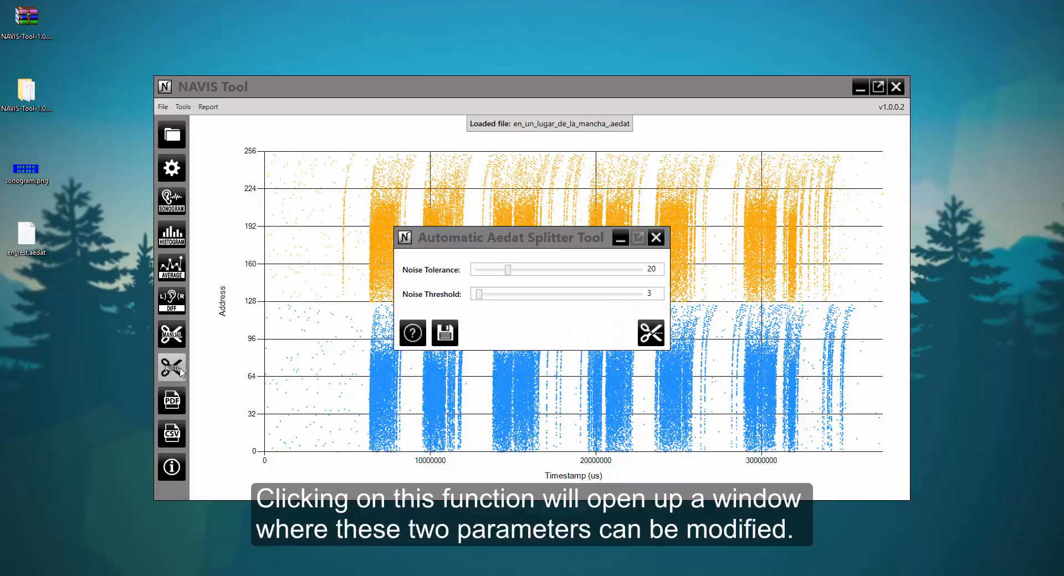
pyautogui.click(413, 333)
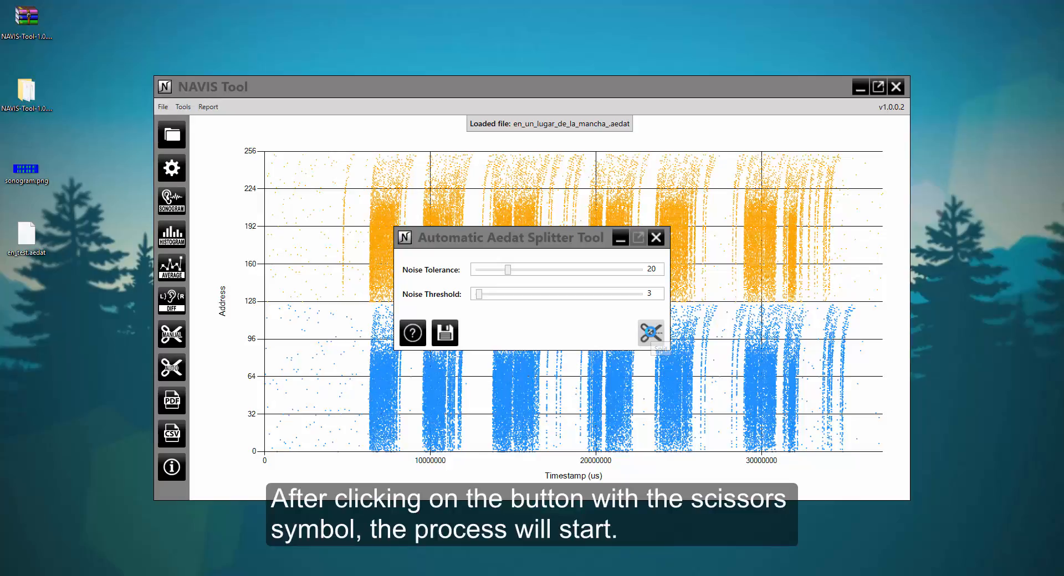
pyautogui.click(651, 333)
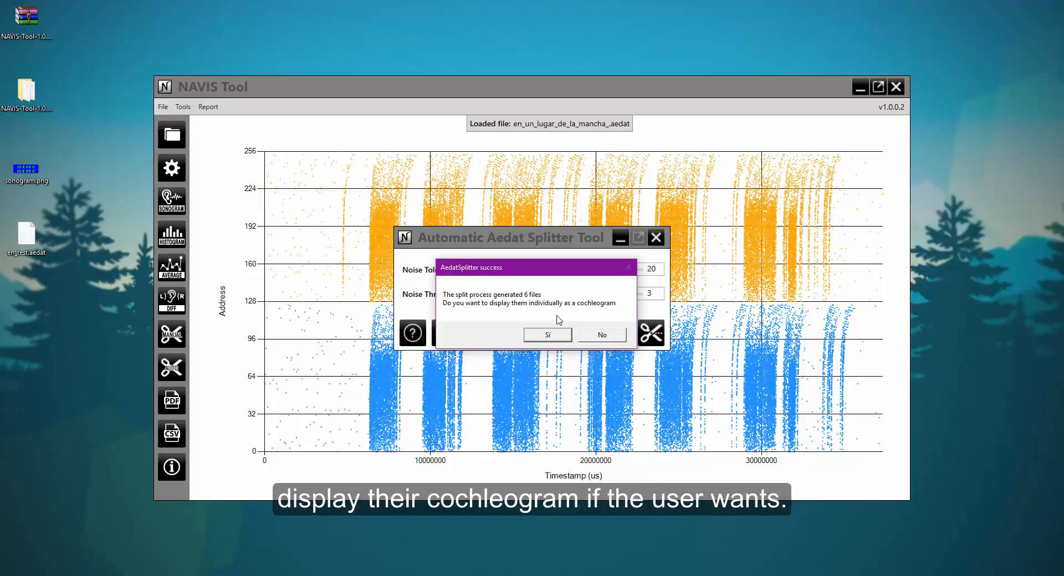
pyautogui.click(603, 336)
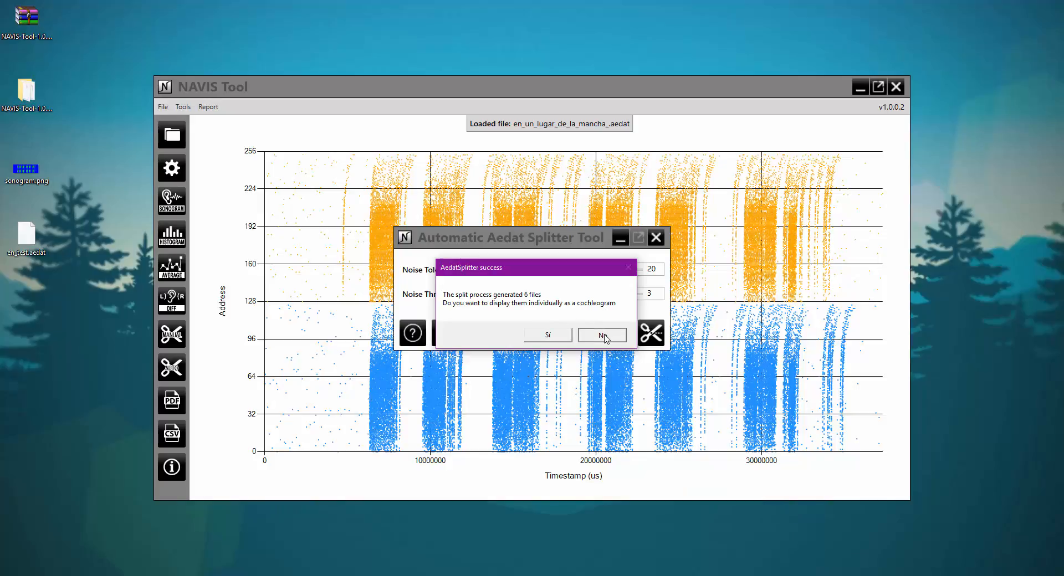
pyautogui.click(656, 237)
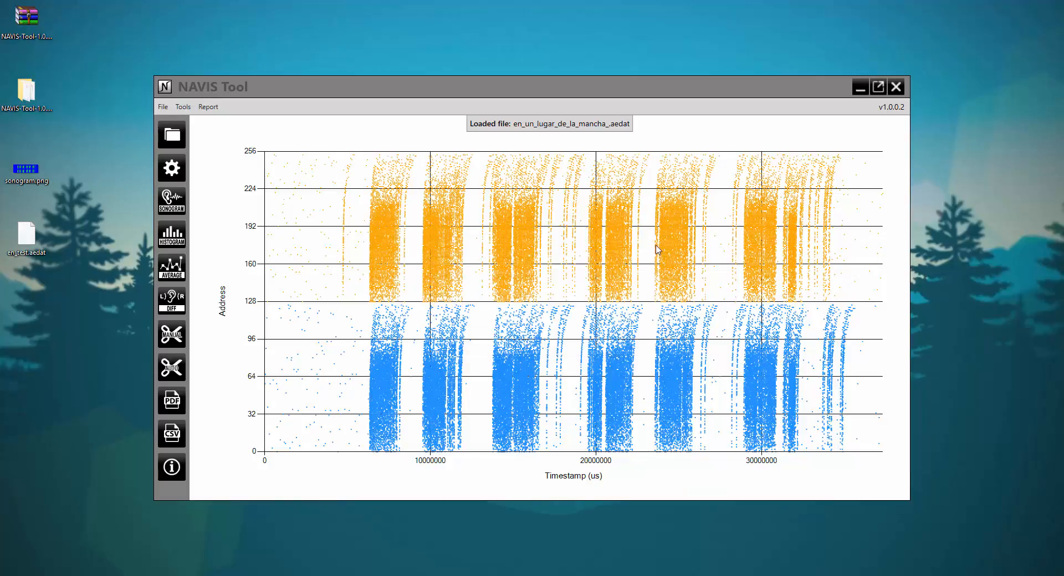
# Check the generated split files in the en_un_lugar_de_la_mancha_ folder inside NAVIS_LatestBuild, using File Explorer, and close the window
pyautogui.doubleClick(33, 107)
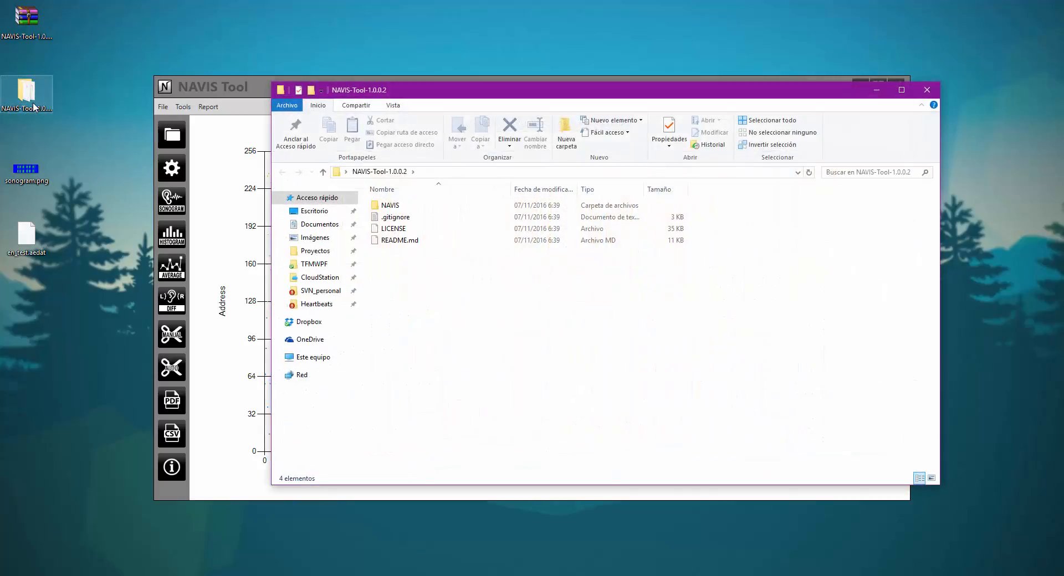
pyautogui.doubleClick(390, 205)
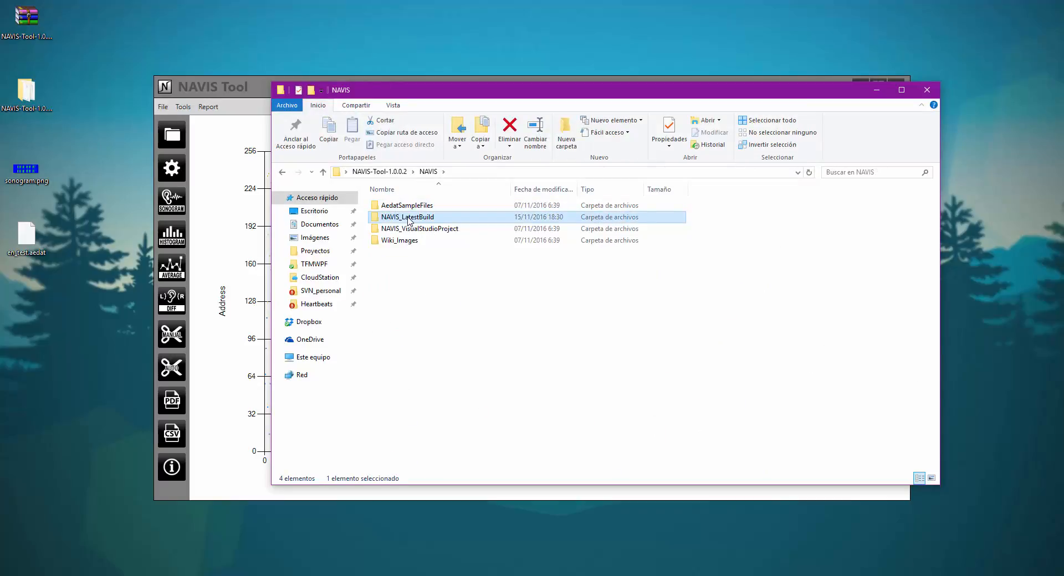
pyautogui.doubleClick(409, 218)
pyautogui.doubleClick(423, 206)
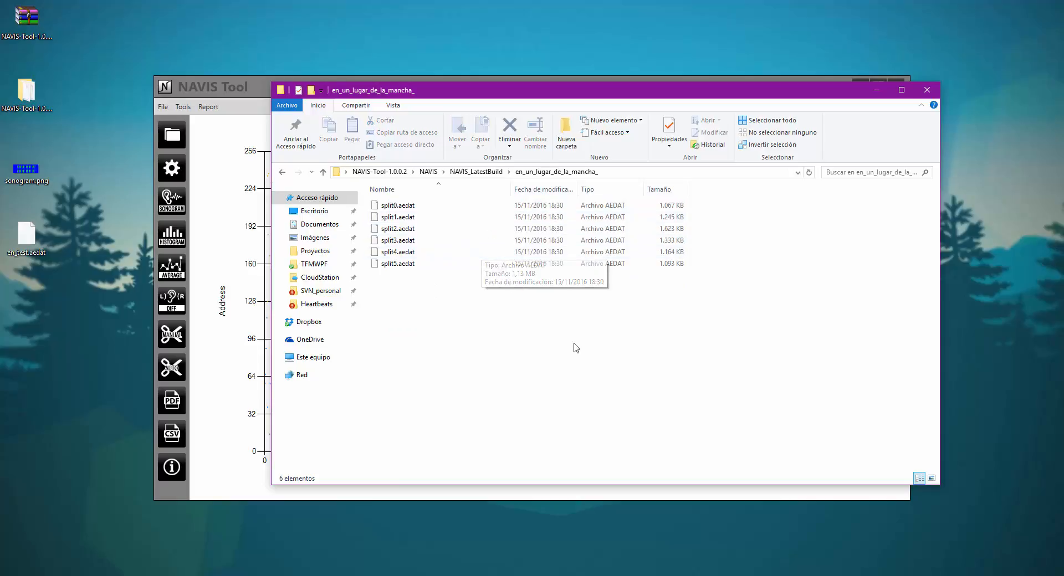
pyautogui.moveTo(574, 343); pyautogui.dragTo(409, 309)
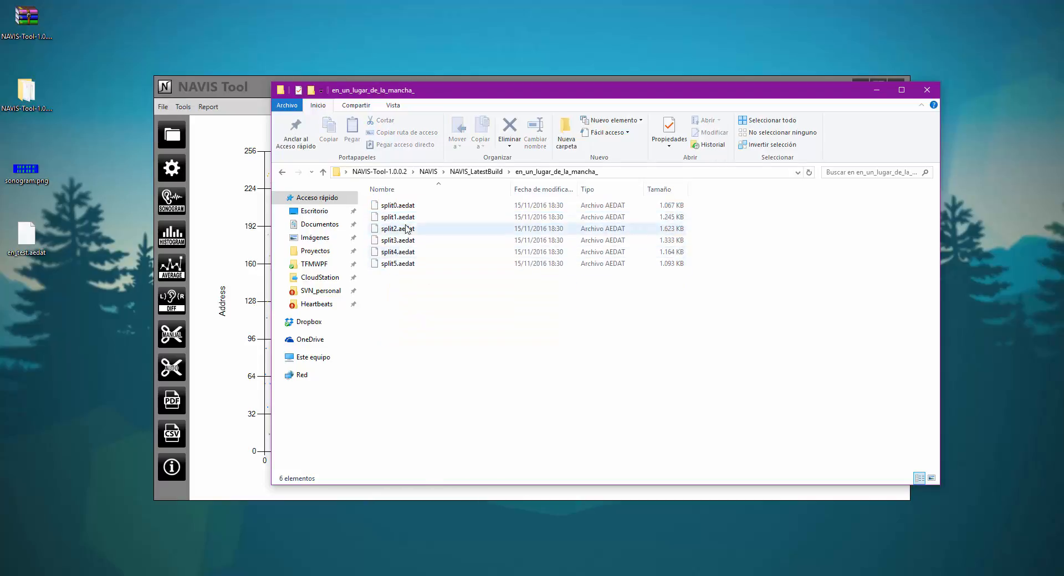
pyautogui.click(927, 90)
# Load split1.aedat from the en_un_lugar_de_la_mancha_ folder inside NAVIS_LatestBuild to view its cochleogram
pyautogui.click(179, 137)
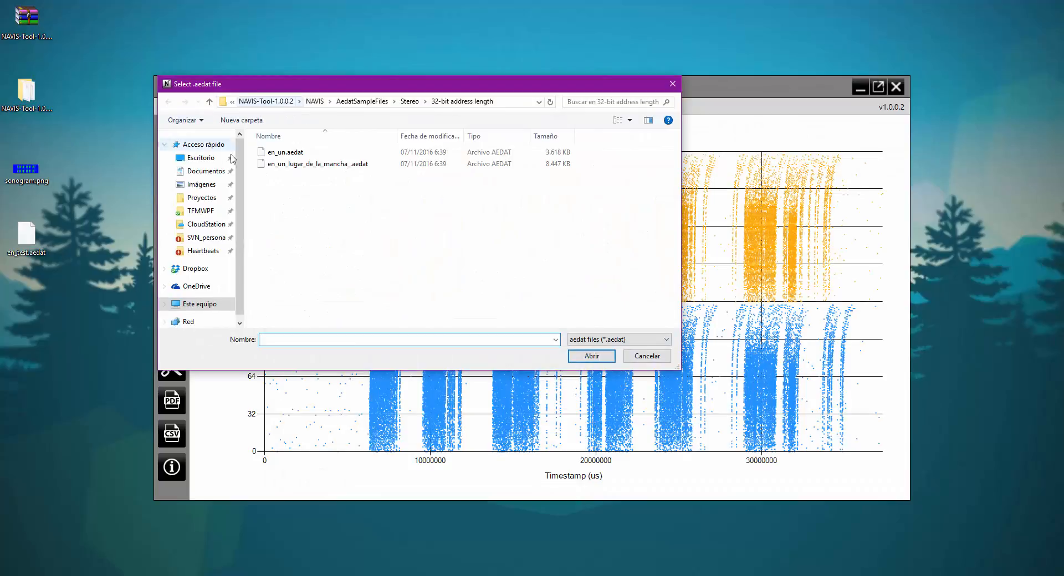
pyautogui.click(314, 103)
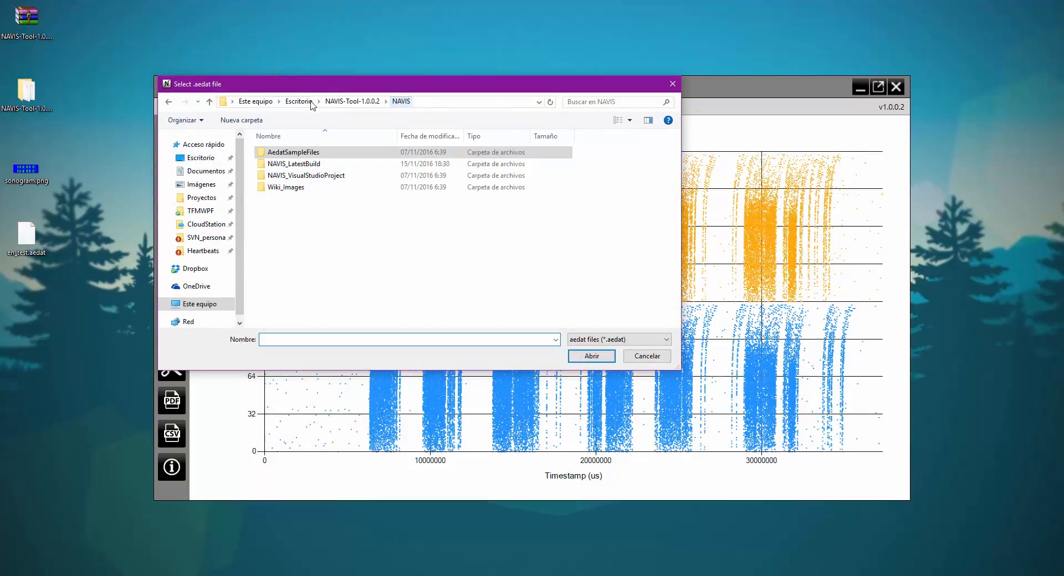
pyautogui.doubleClick(293, 166)
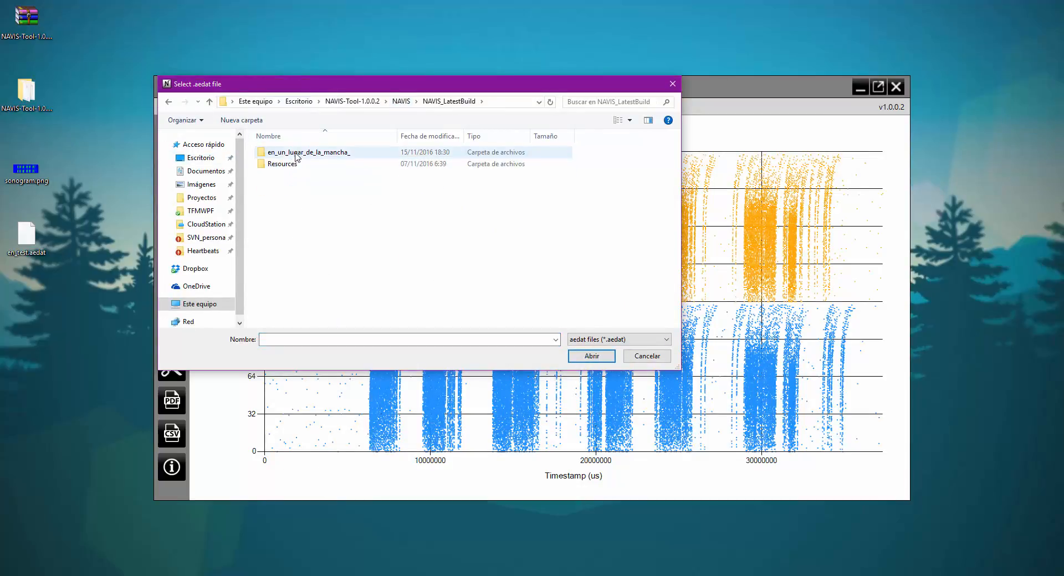
pyautogui.doubleClick(294, 152)
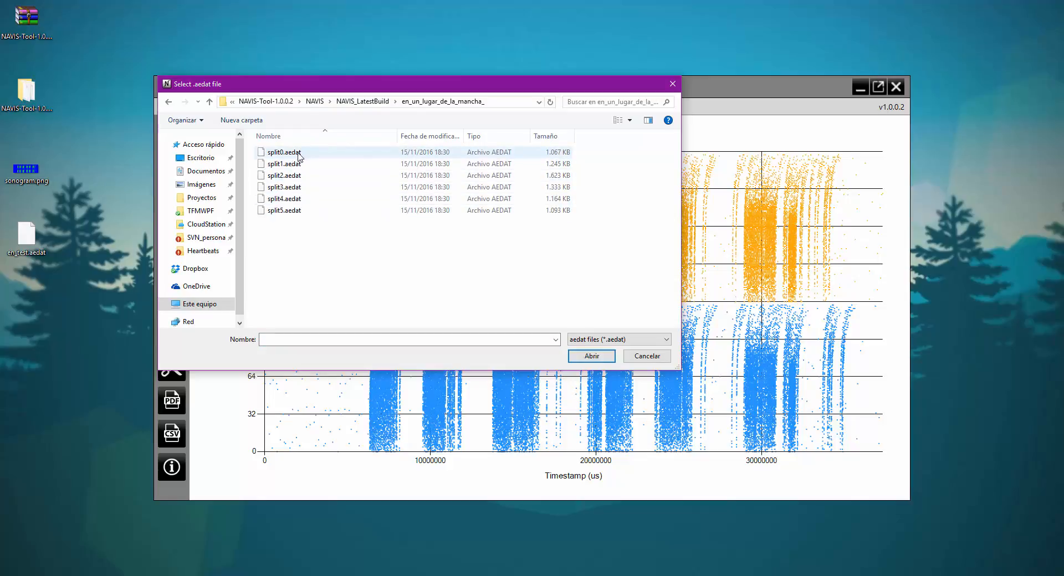
pyautogui.doubleClick(284, 164)
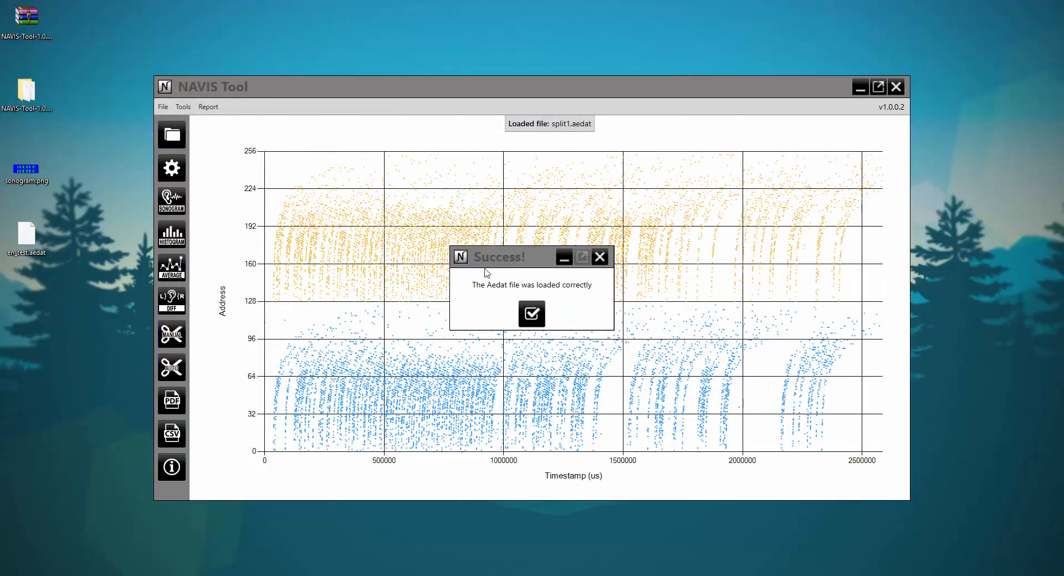
pyautogui.click(531, 314)
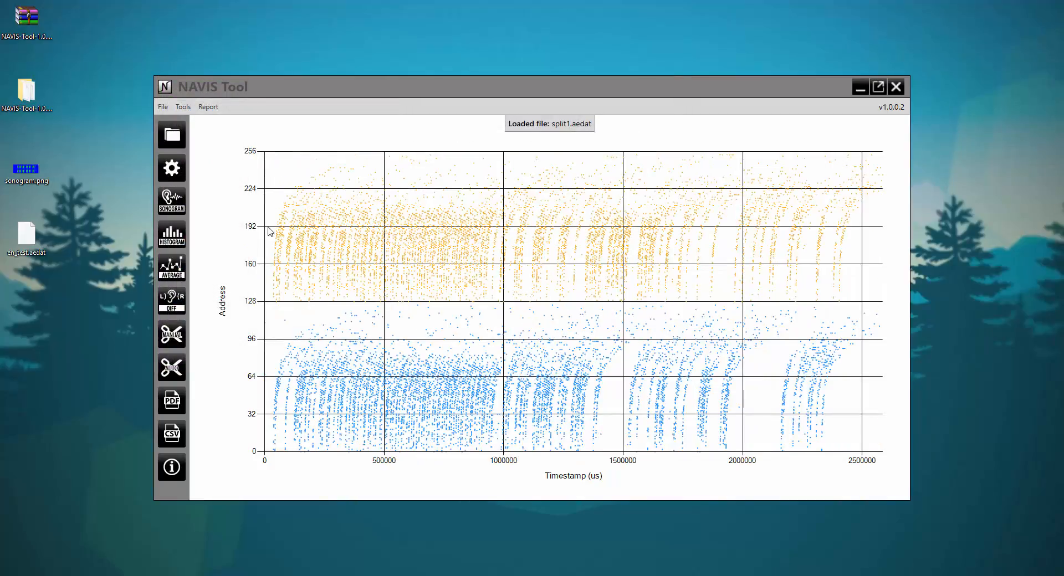
# Load split5.aedat from the same folder of split files
pyautogui.click(184, 141)
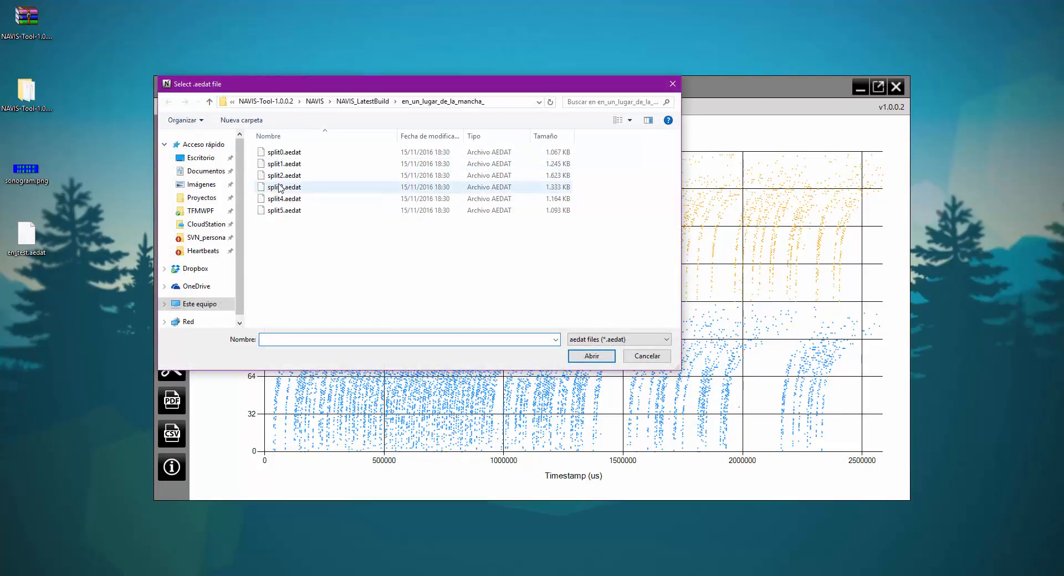
pyautogui.doubleClick(288, 210)
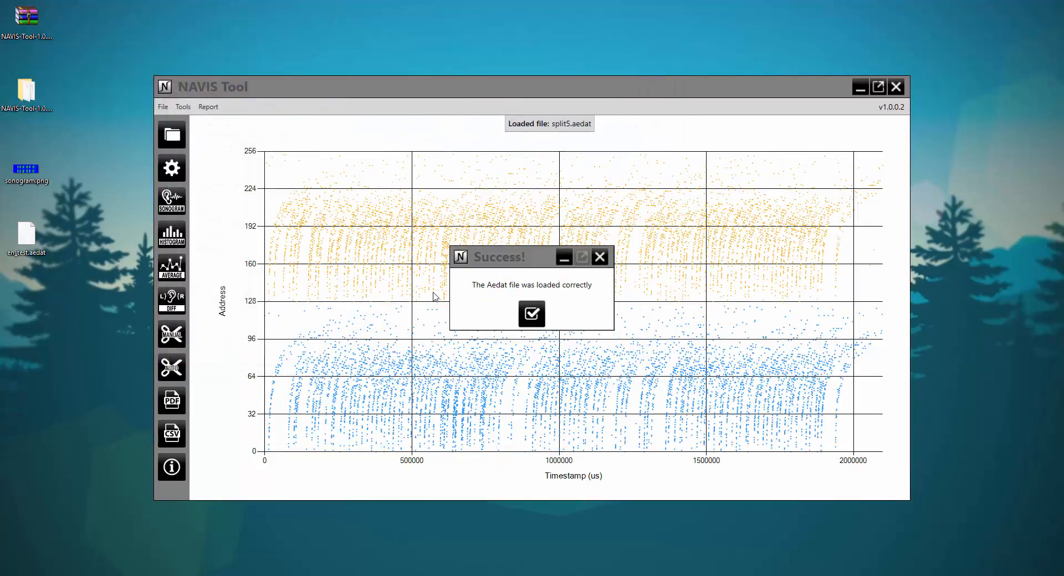
pyautogui.click(524, 320)
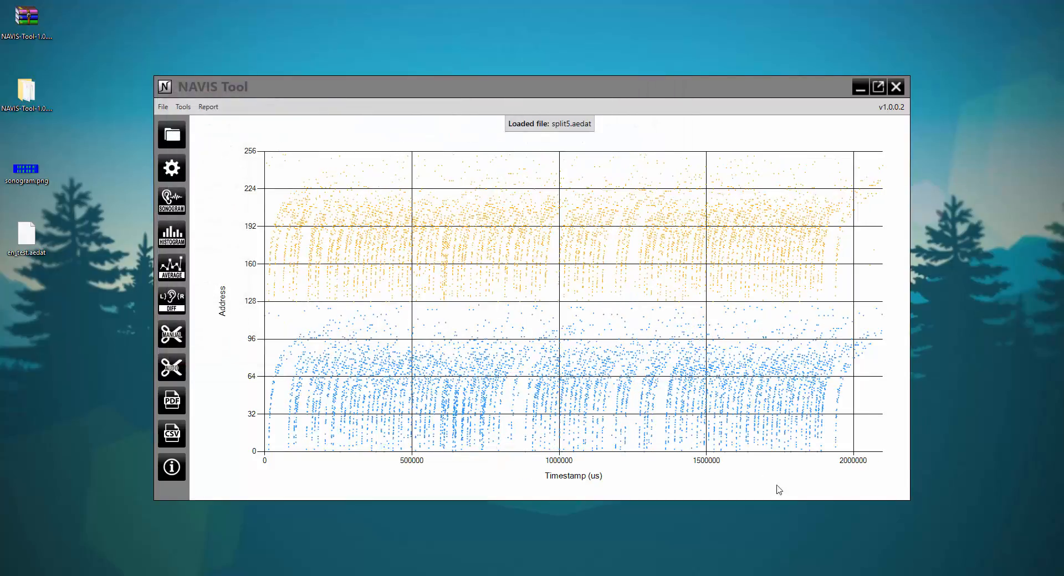